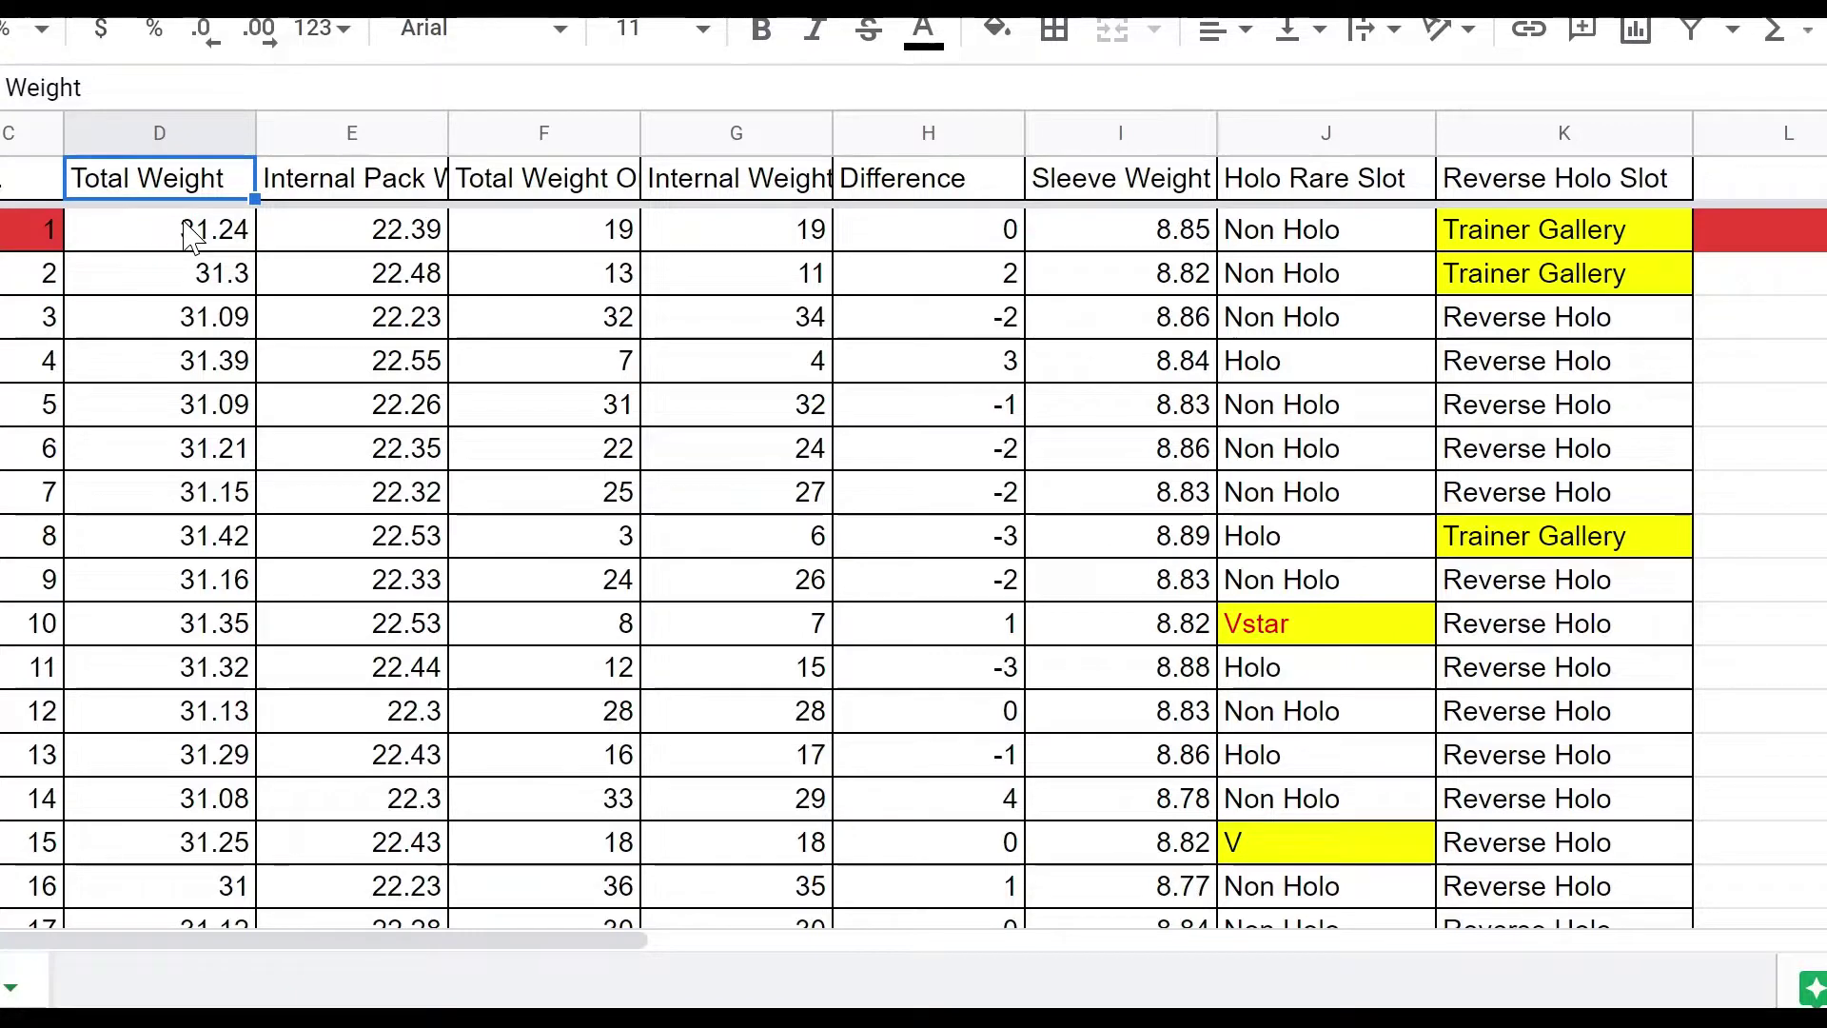
Step: Examine the Internal Pack Weight and Difference columns across the pack rows
{"action": "left_click", "coordinate": [371, 183]}
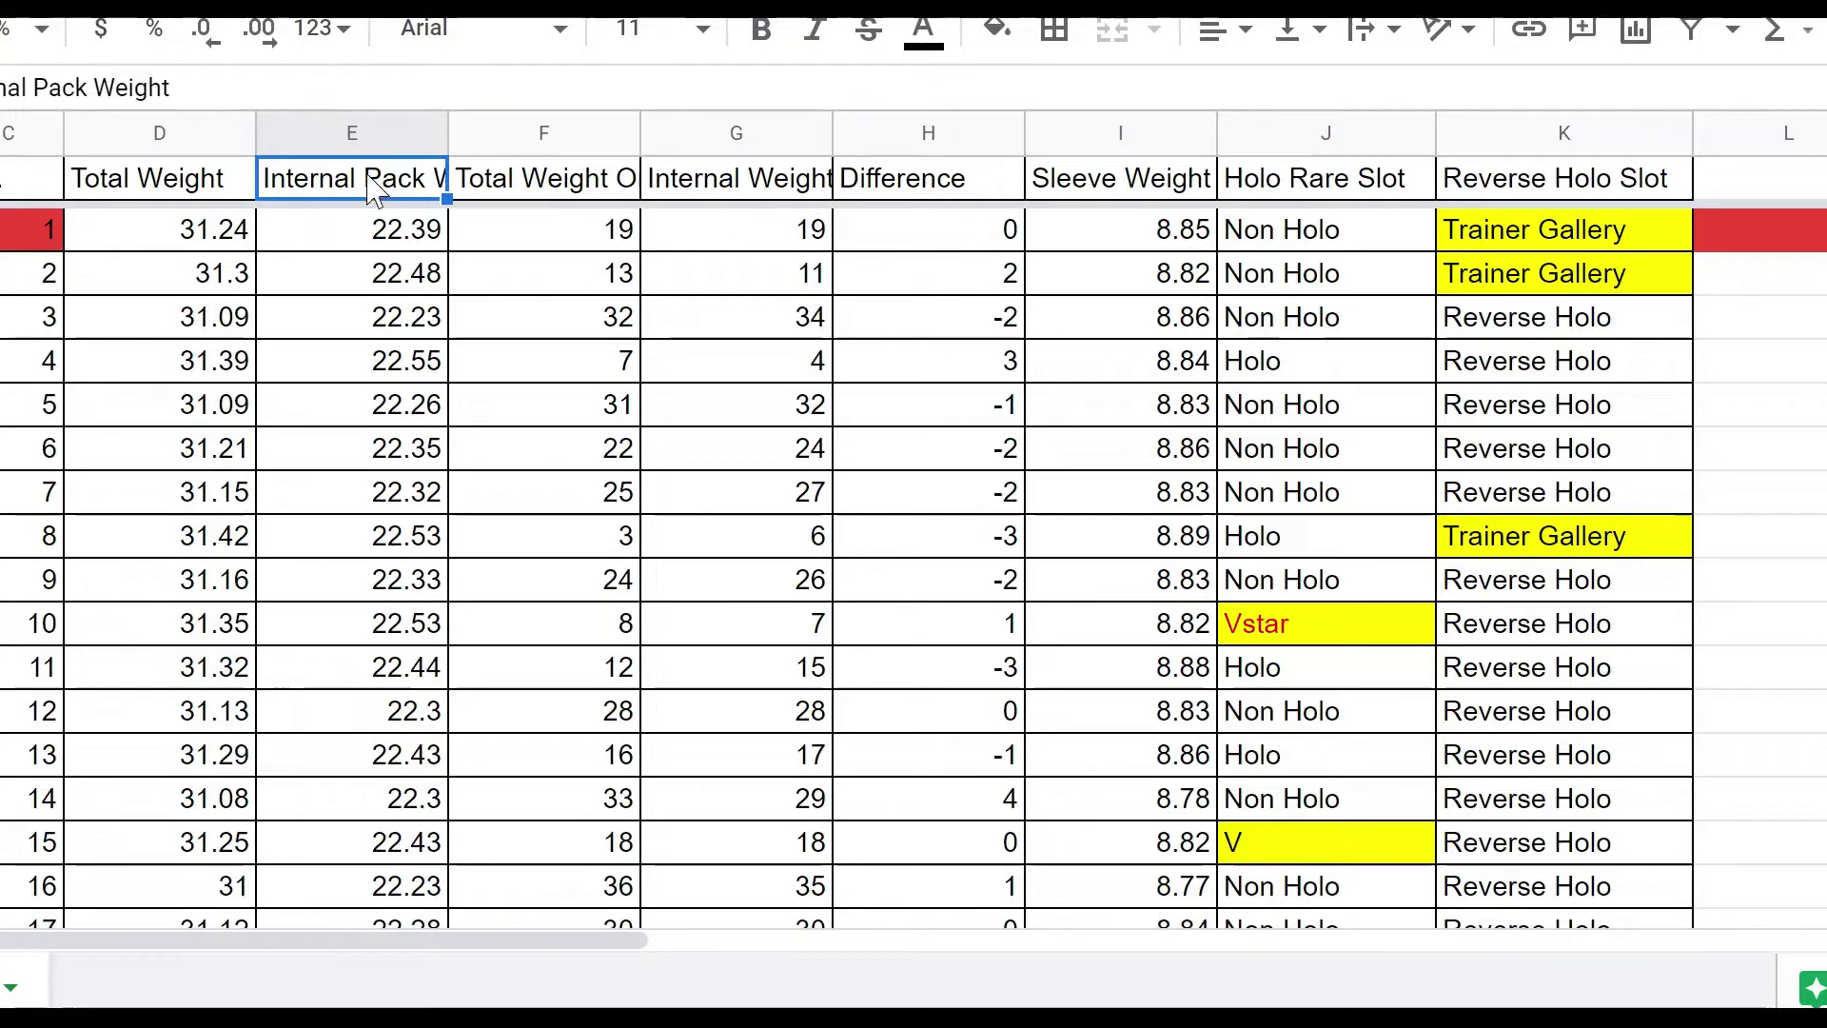
{"action": "left_click", "coordinate": [916, 187]}
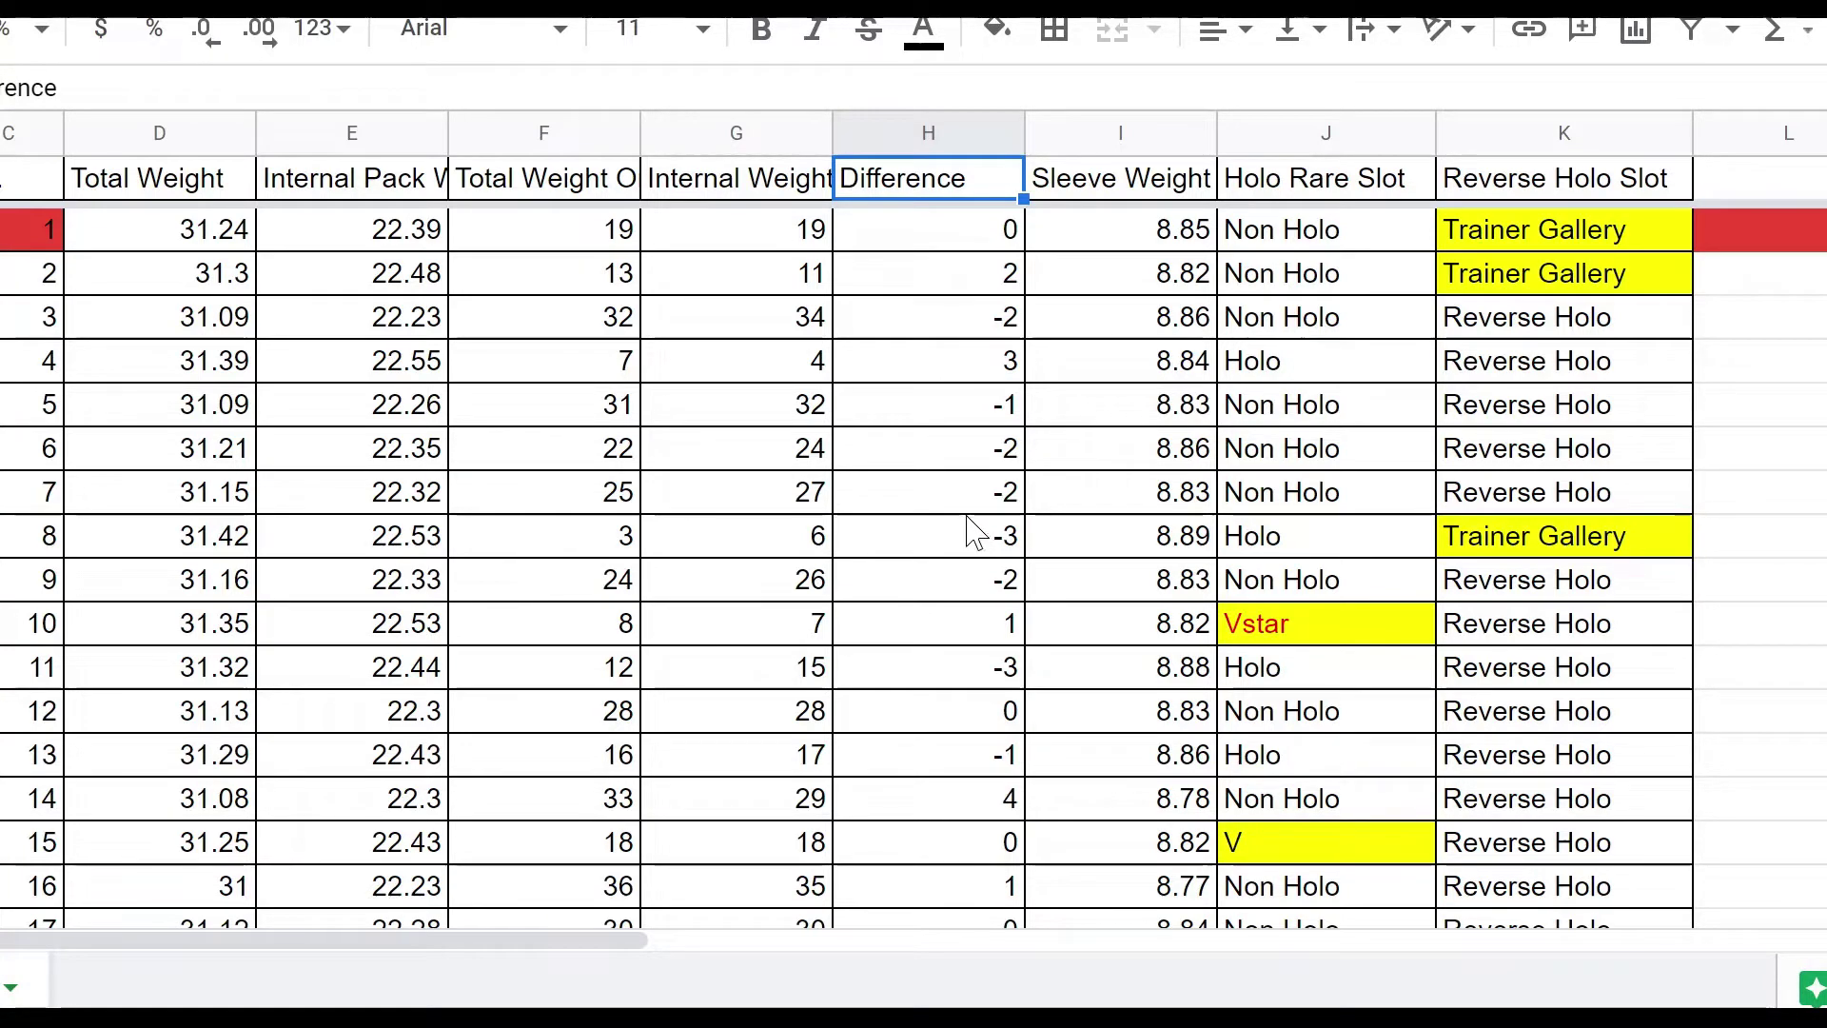
{"action": "scroll", "coordinate": [957, 533], "scroll_direction": "down", "scroll_amount": 2}
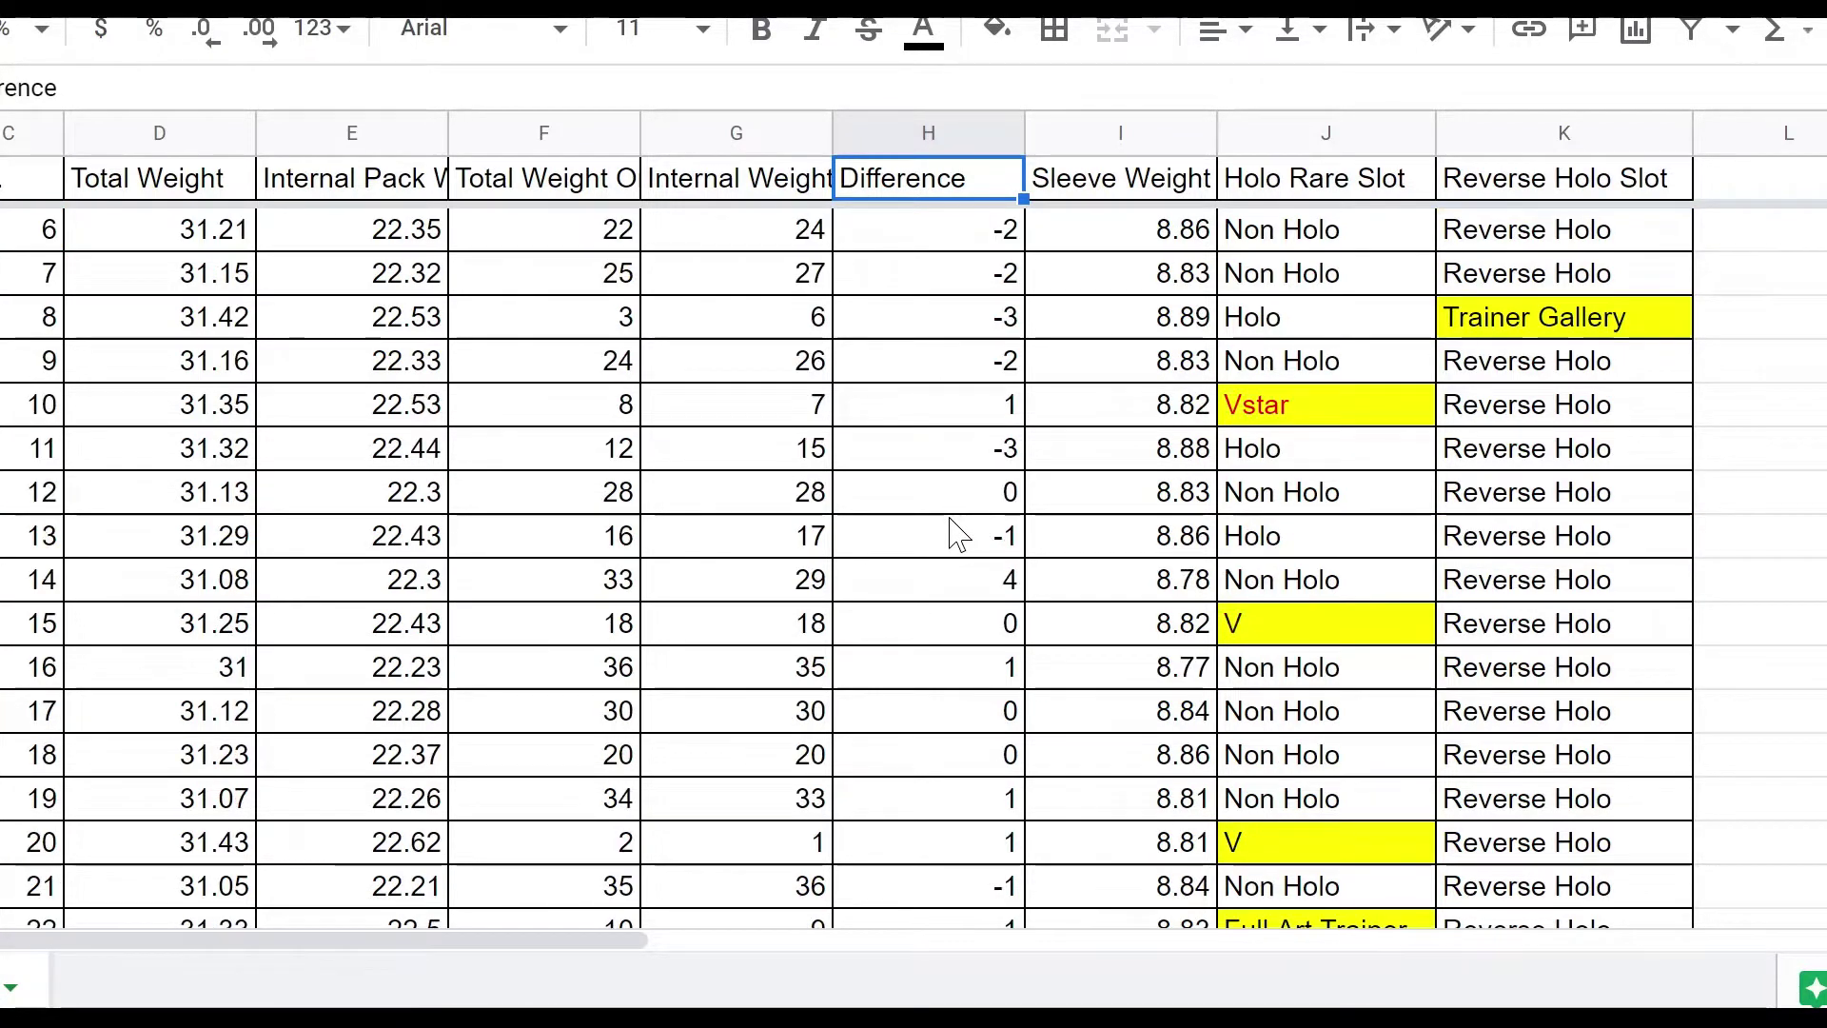
{"action": "scroll", "coordinate": [956, 533], "scroll_direction": "down", "scroll_amount": 2}
{"action": "scroll", "coordinate": [956, 533], "scroll_direction": "up", "scroll_amount": 4}
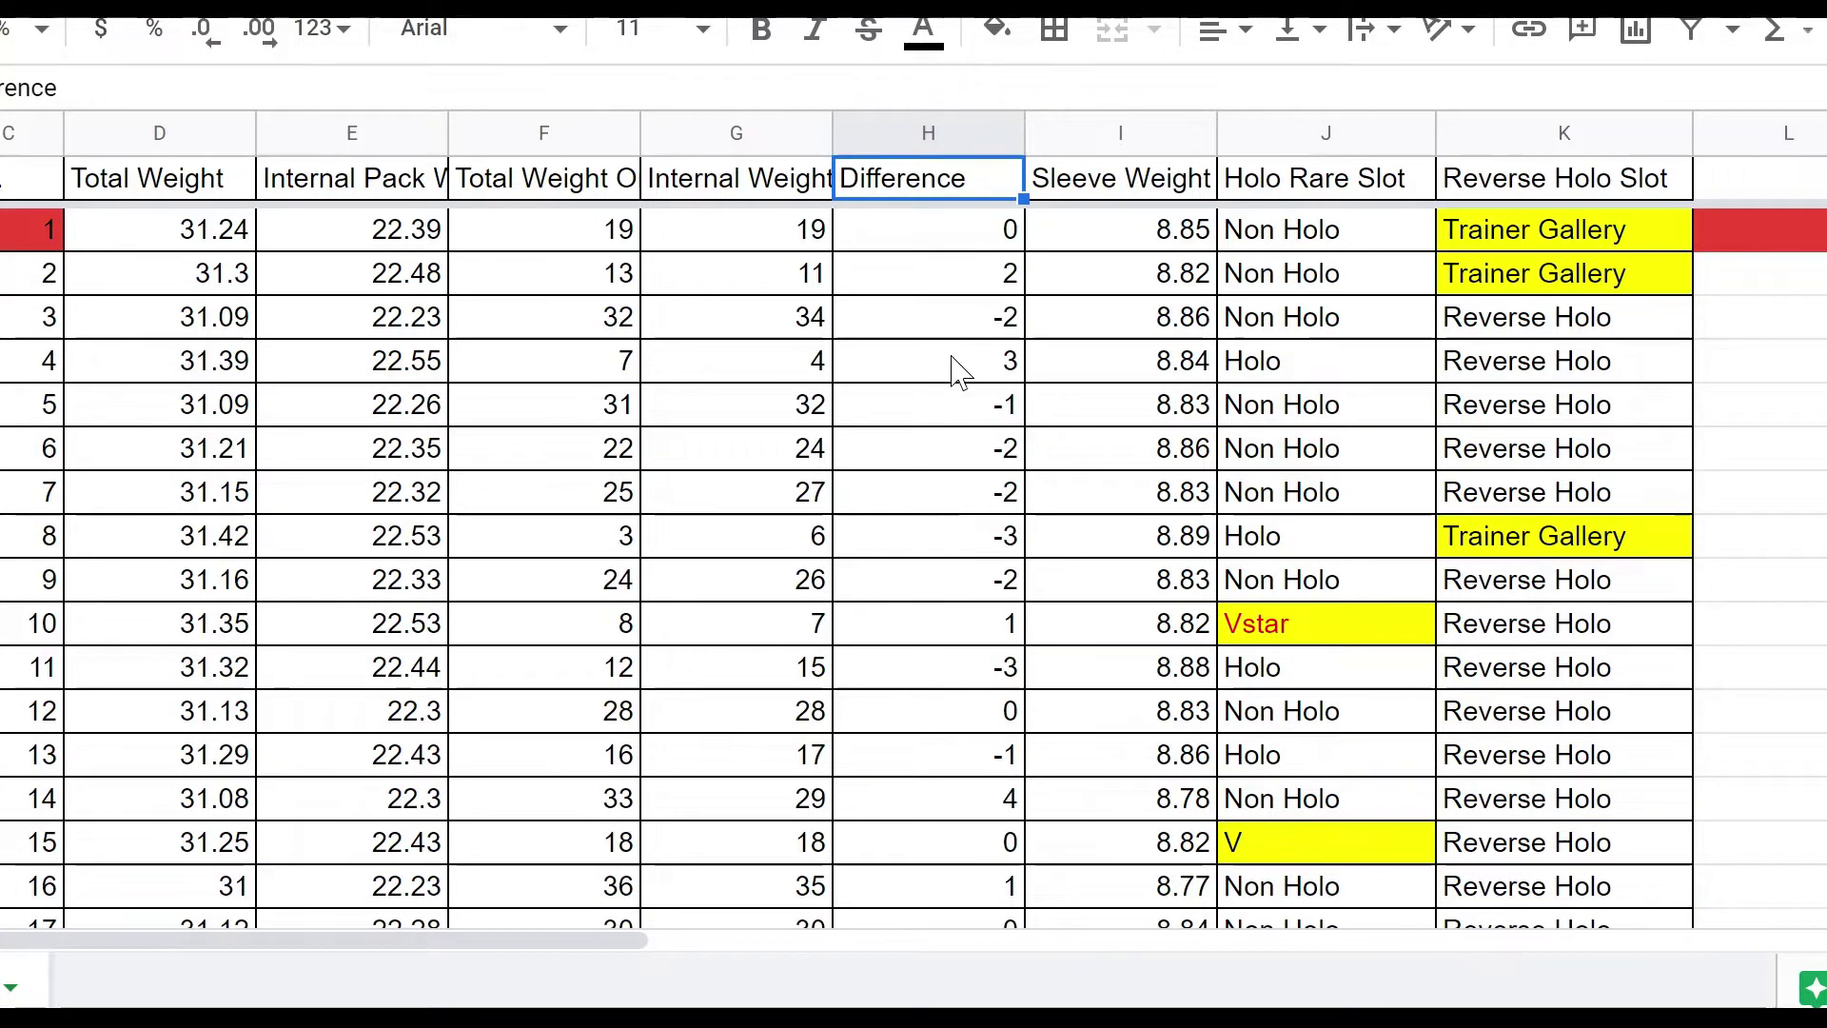
Step: Examine the Sleeve Weight column down to the last pack, including the value for pack 25
{"action": "left_click", "coordinate": [1133, 184]}
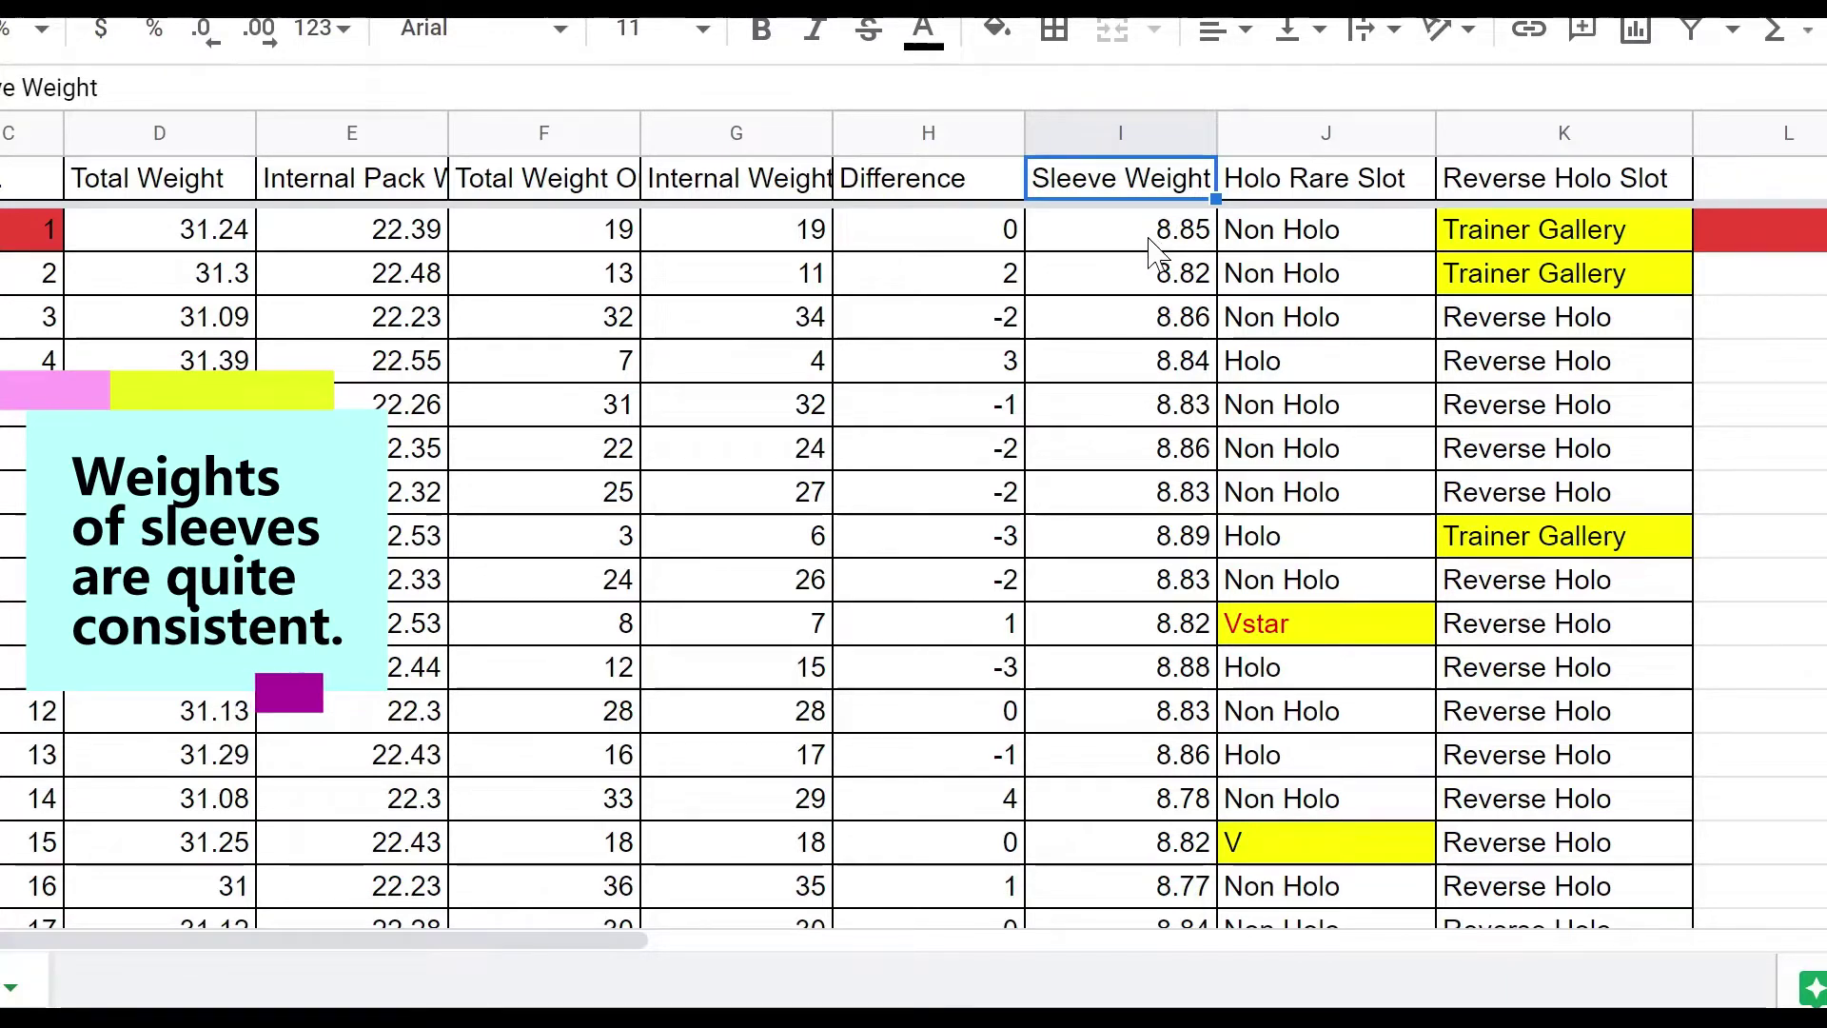
{"action": "scroll", "coordinate": [1152, 284], "scroll_direction": "down", "scroll_amount": 2}
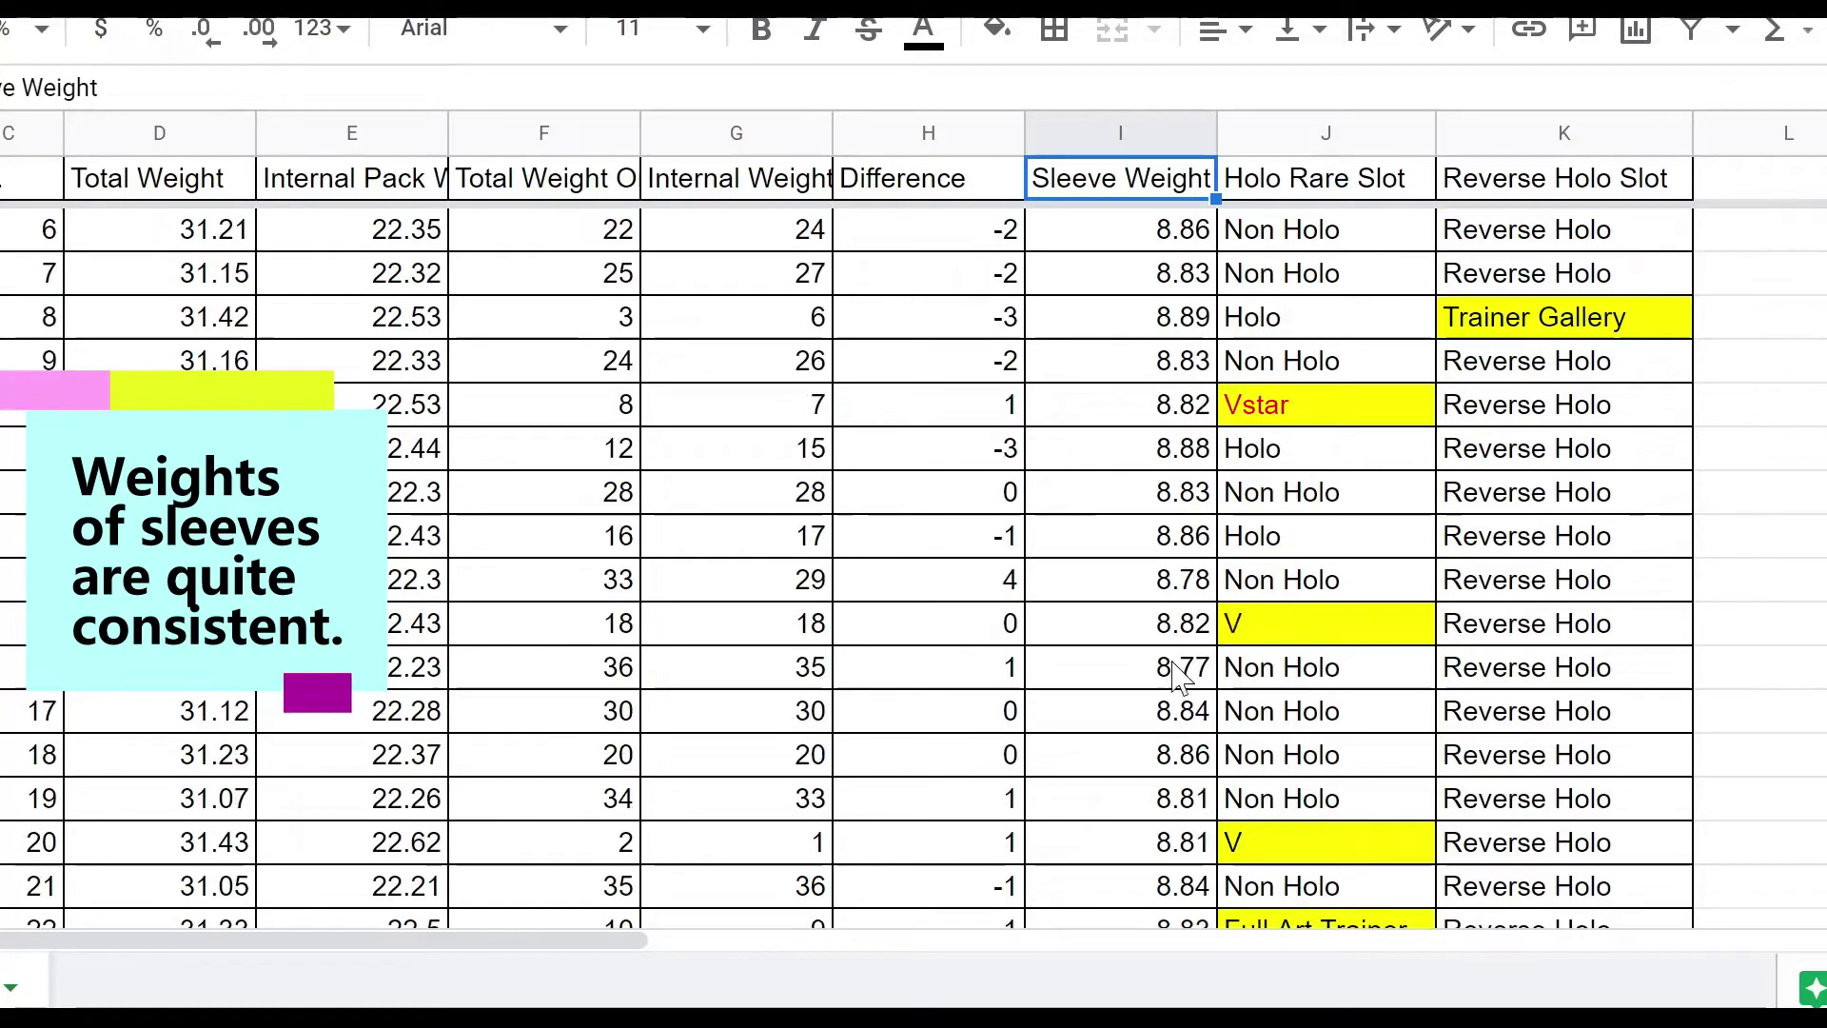
{"action": "scroll", "coordinate": [1171, 647], "scroll_direction": "down", "scroll_amount": 2}
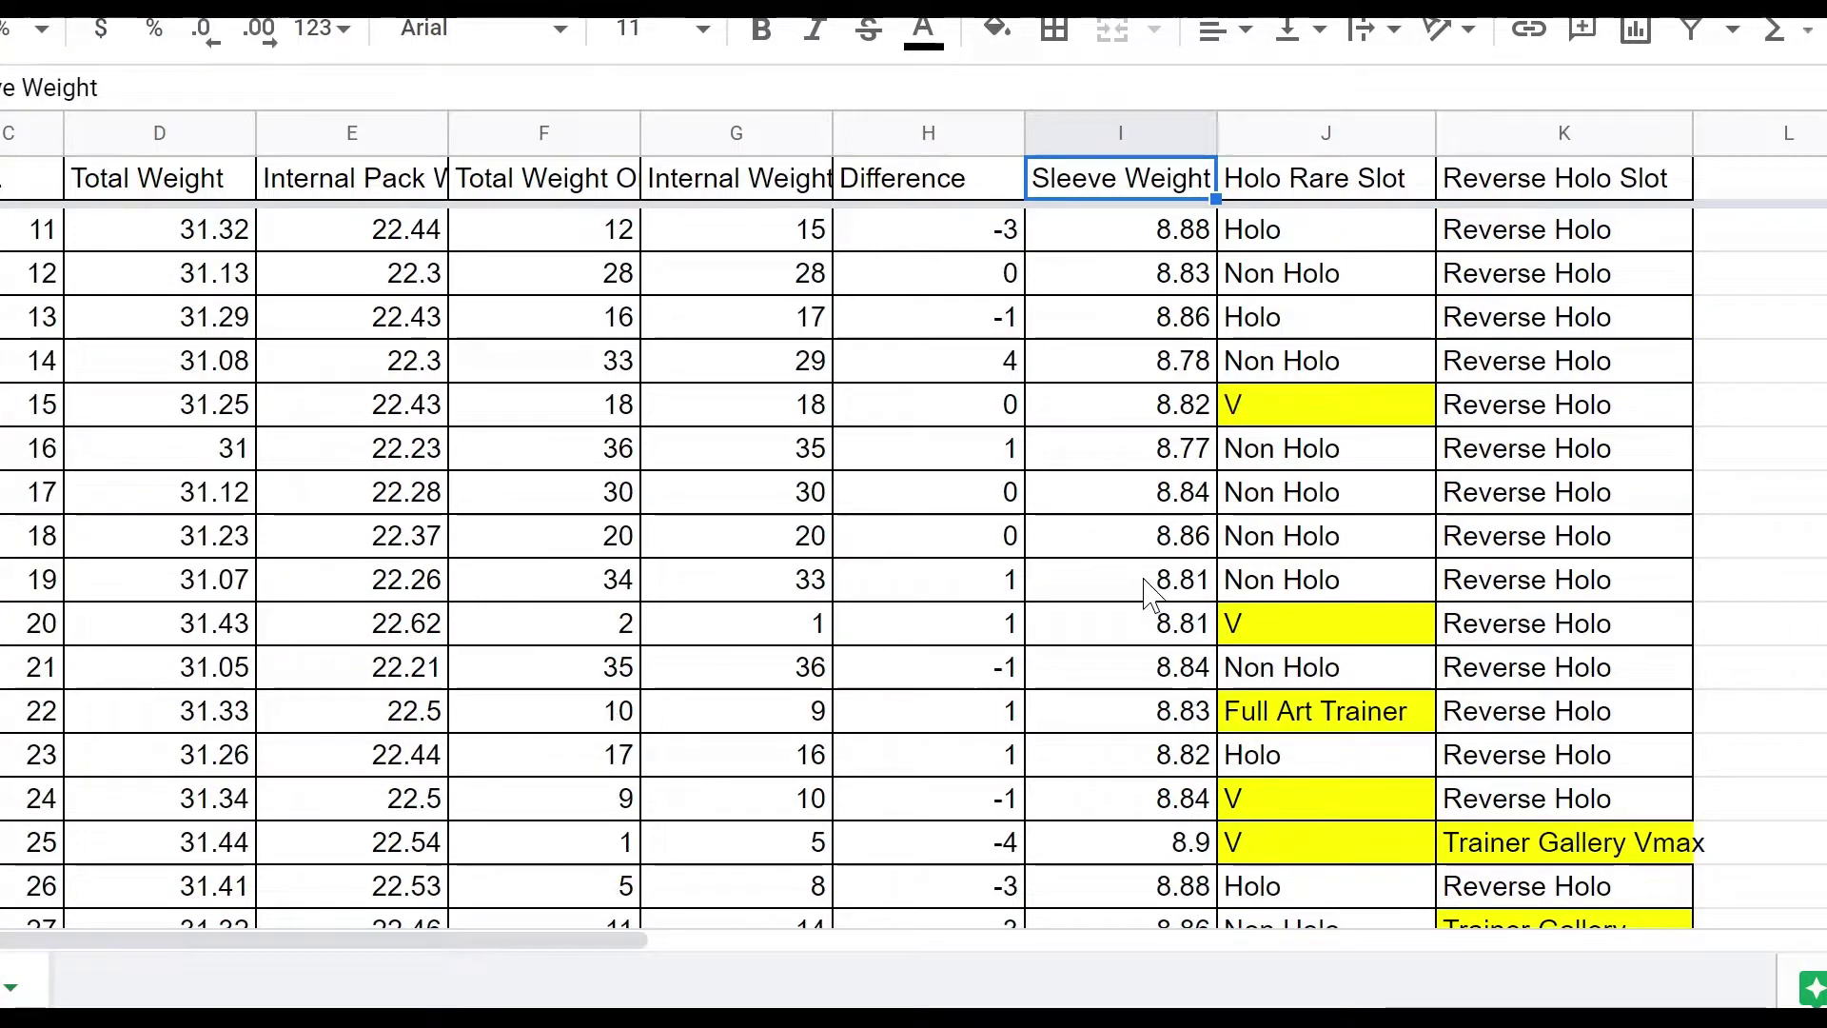
{"action": "scroll", "coordinate": [1153, 609], "scroll_direction": "down", "scroll_amount": 2}
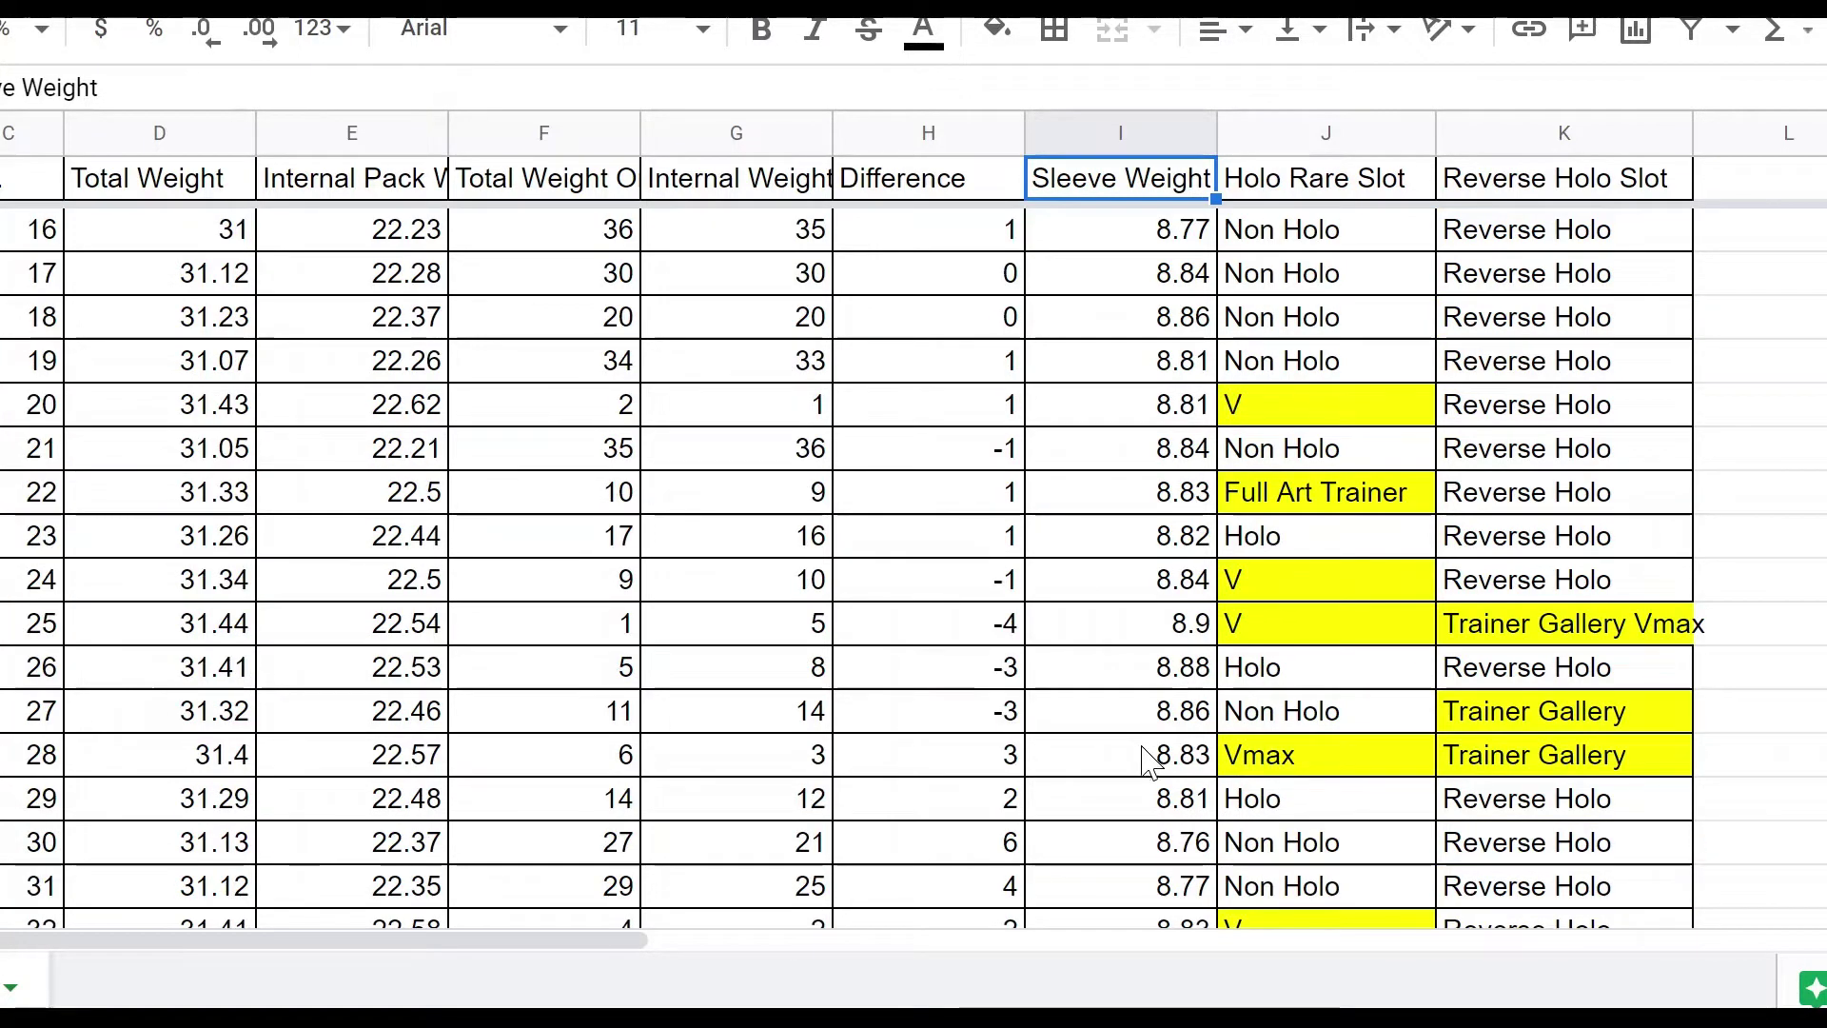
{"action": "left_click", "coordinate": [1161, 631]}
{"action": "scroll", "coordinate": [1161, 683], "scroll_direction": "down", "scroll_amount": 2}
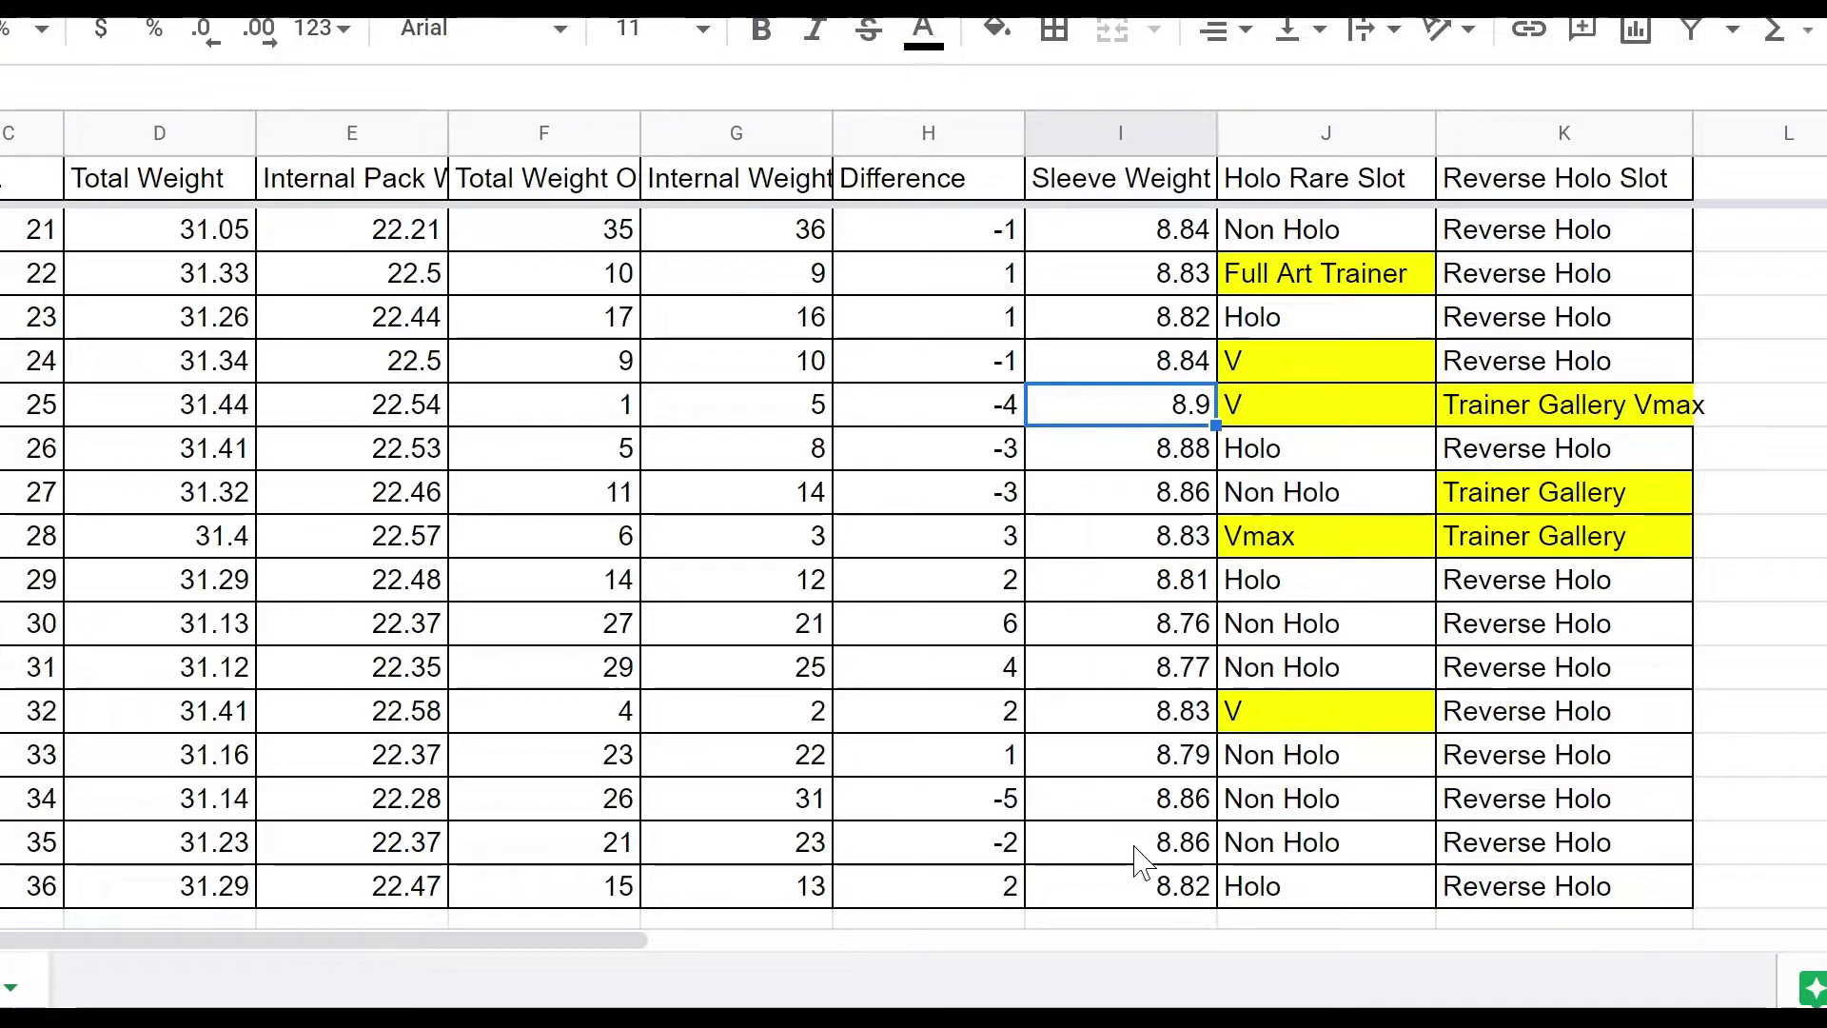
{"action": "scroll", "coordinate": [1132, 895], "scroll_direction": "up", "scroll_amount": 8}
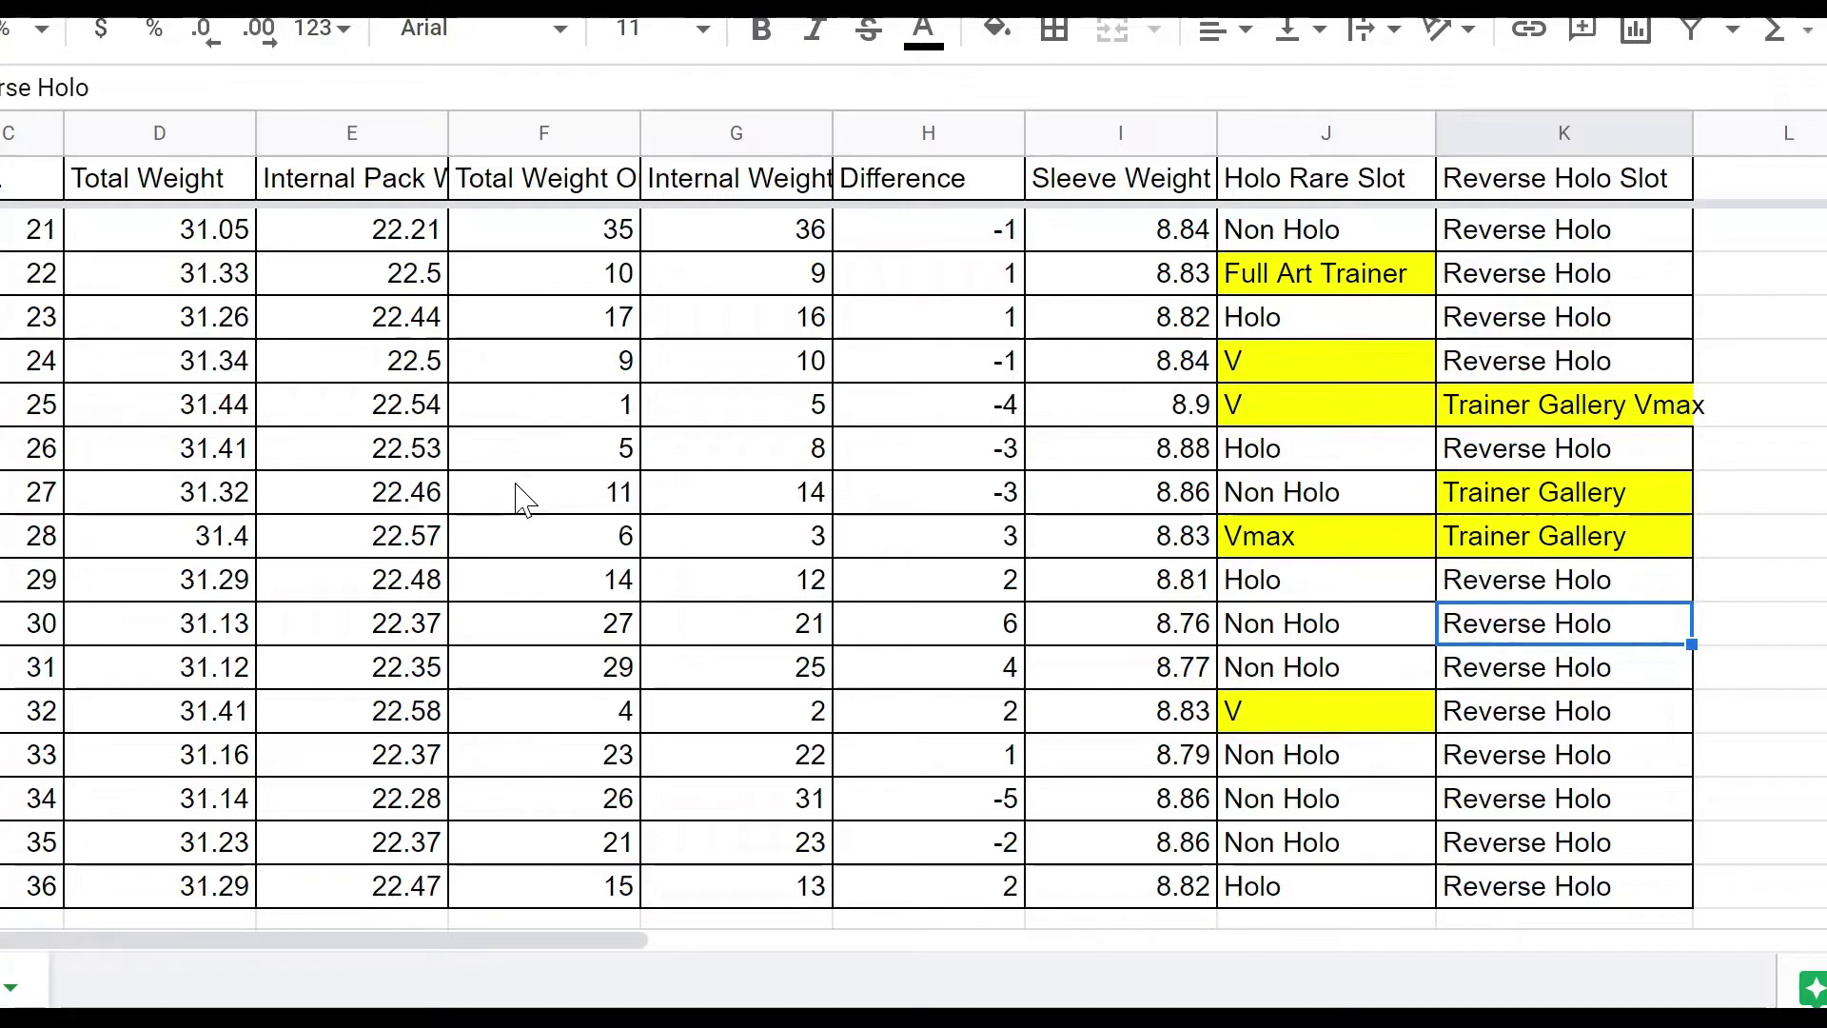
Step: Sort the sheet A to Z by the Total Weight column
{"action": "scroll", "coordinate": [522, 495], "scroll_direction": "up", "scroll_amount": 10}
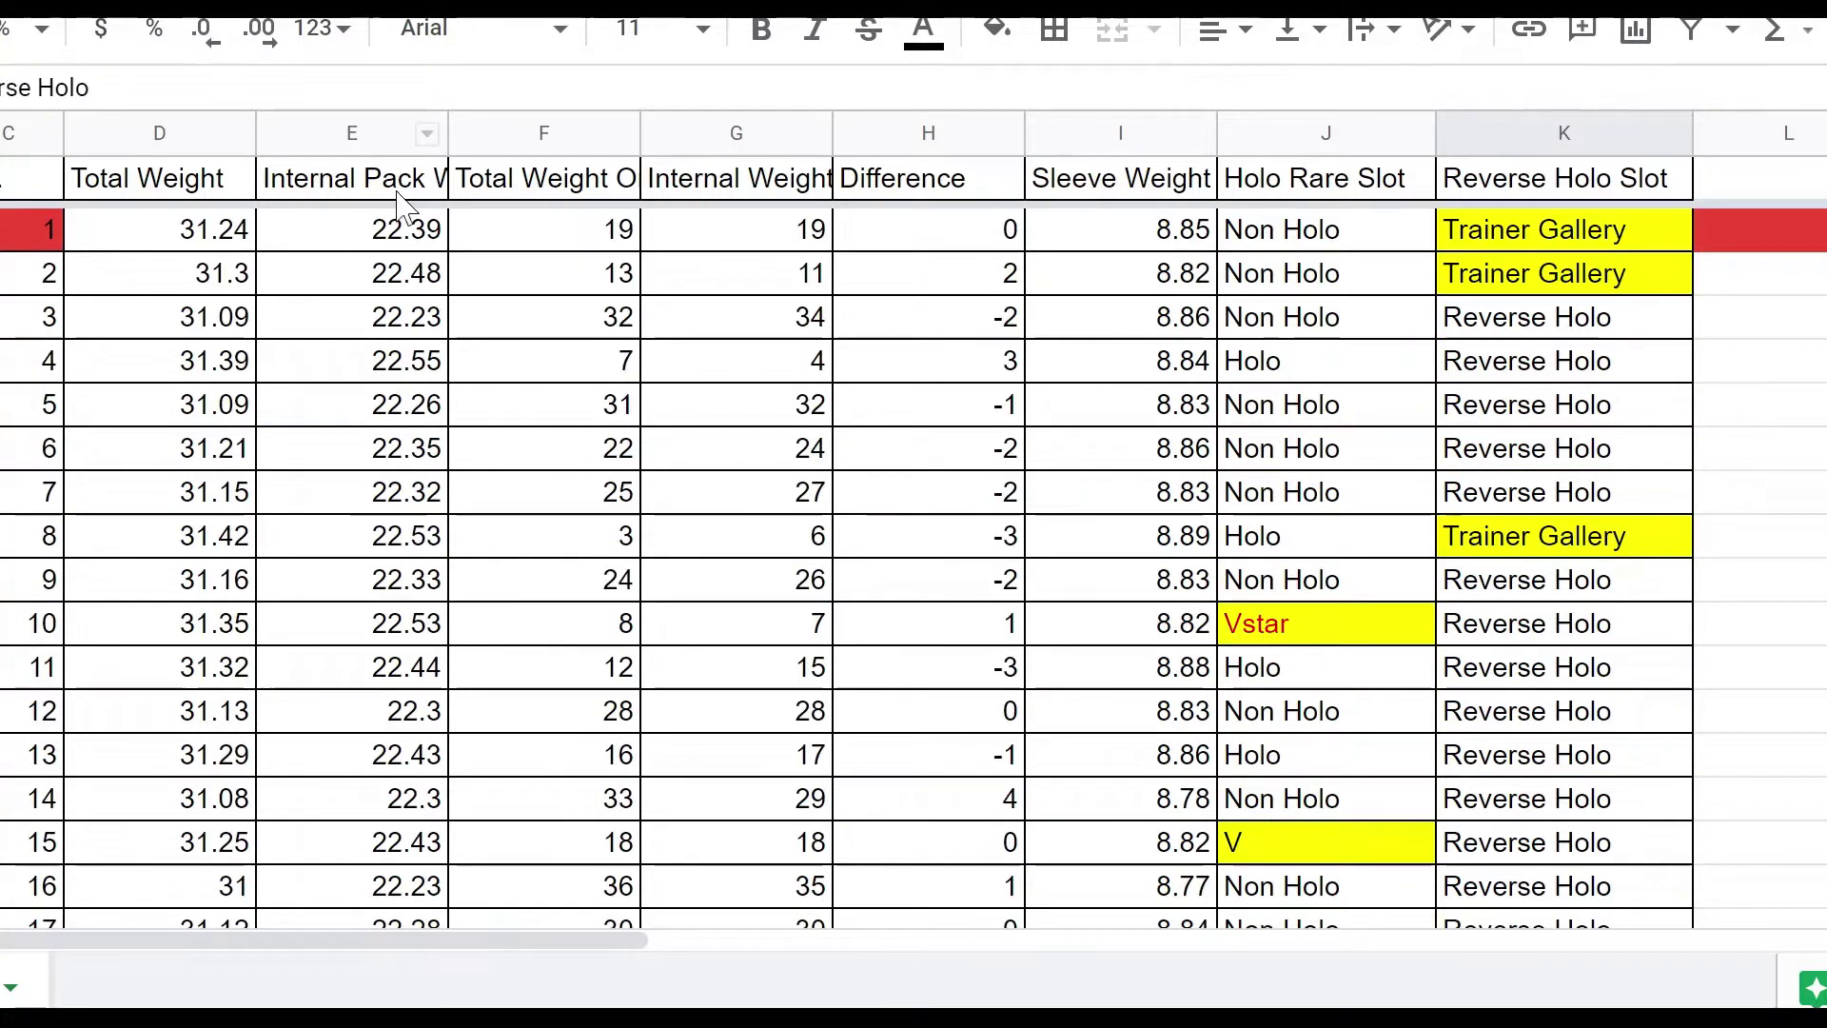
{"action": "left_click", "coordinate": [219, 195]}
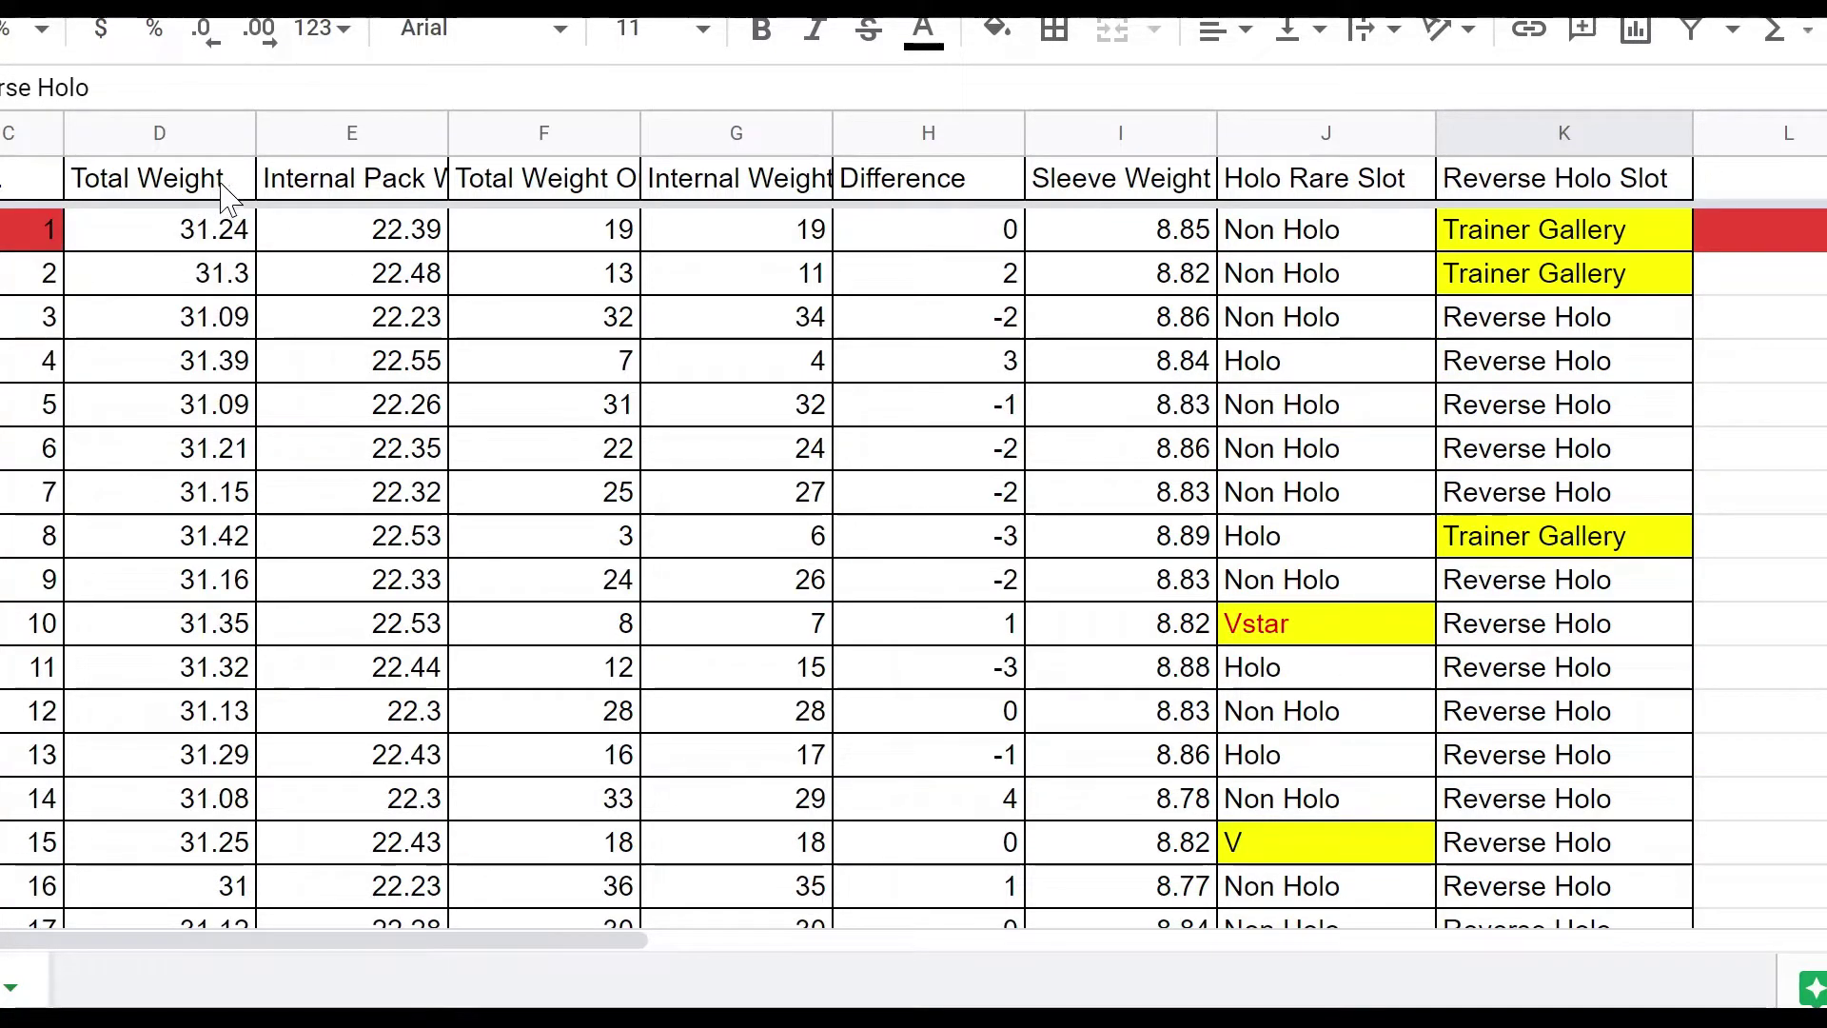
{"action": "left_click", "coordinate": [237, 136]}
{"action": "left_click", "coordinate": [237, 136]}
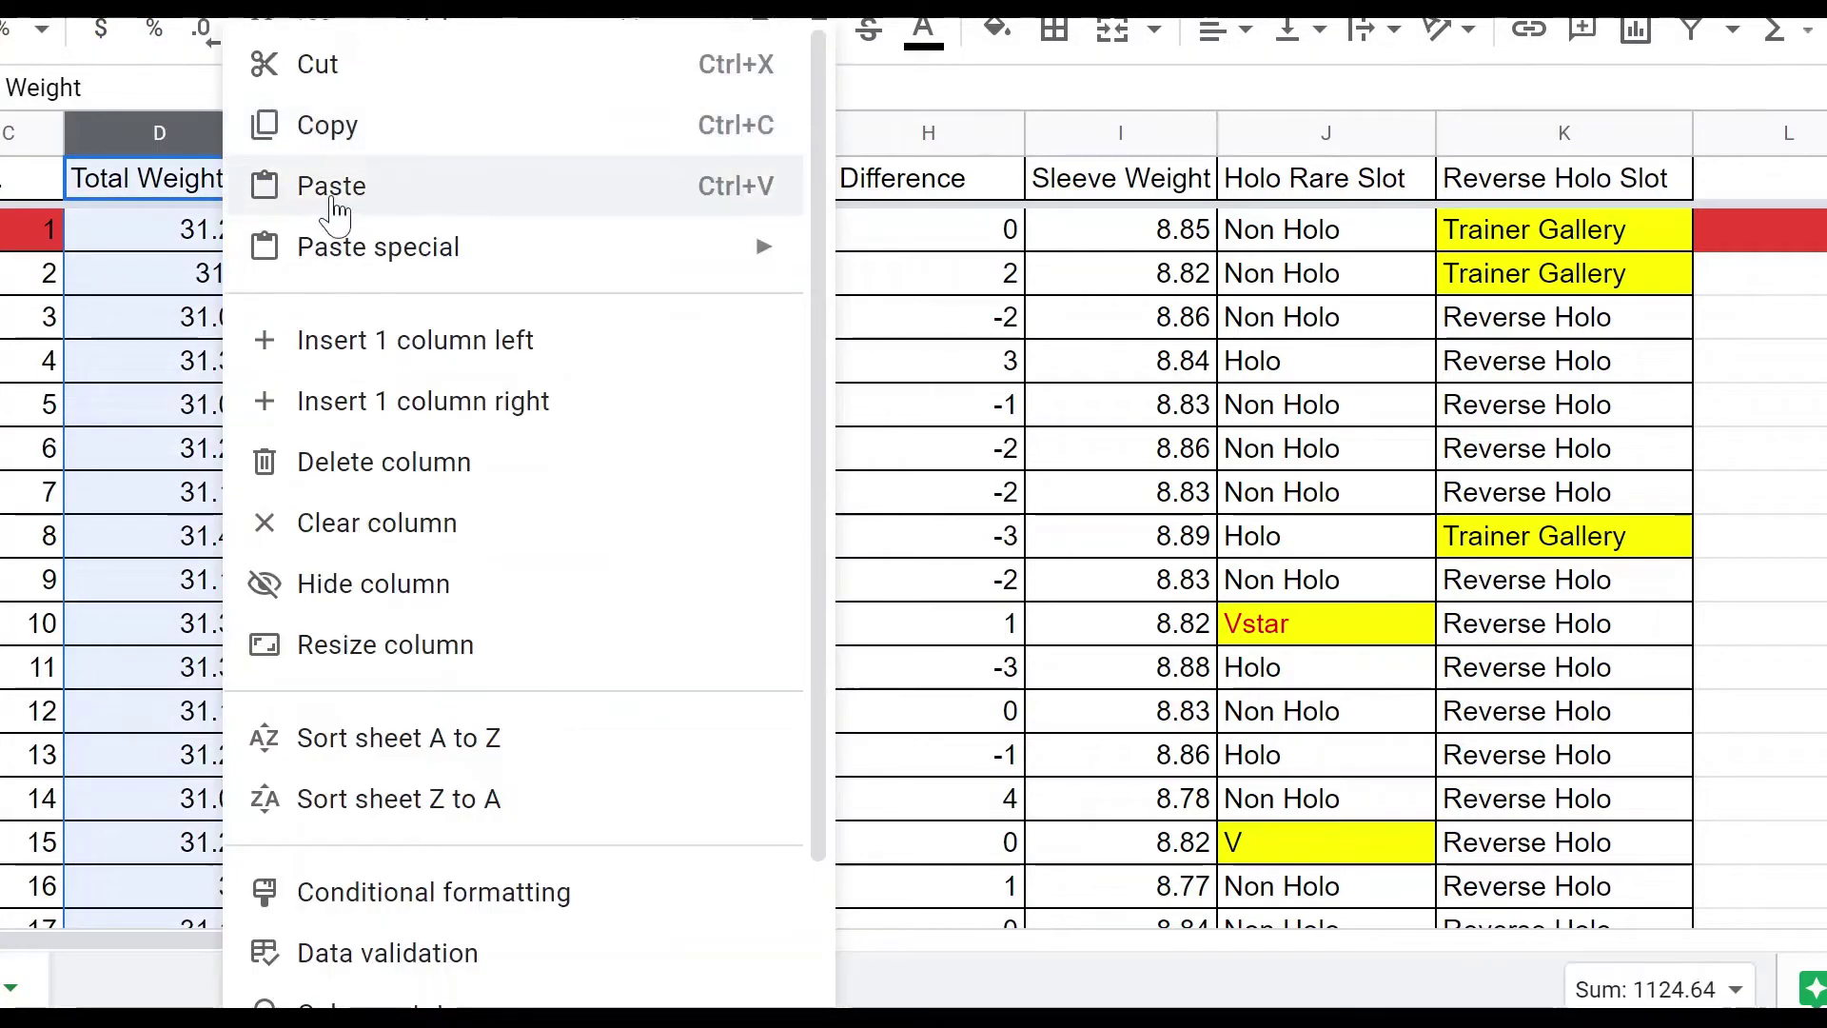
{"action": "left_click", "coordinate": [444, 758]}
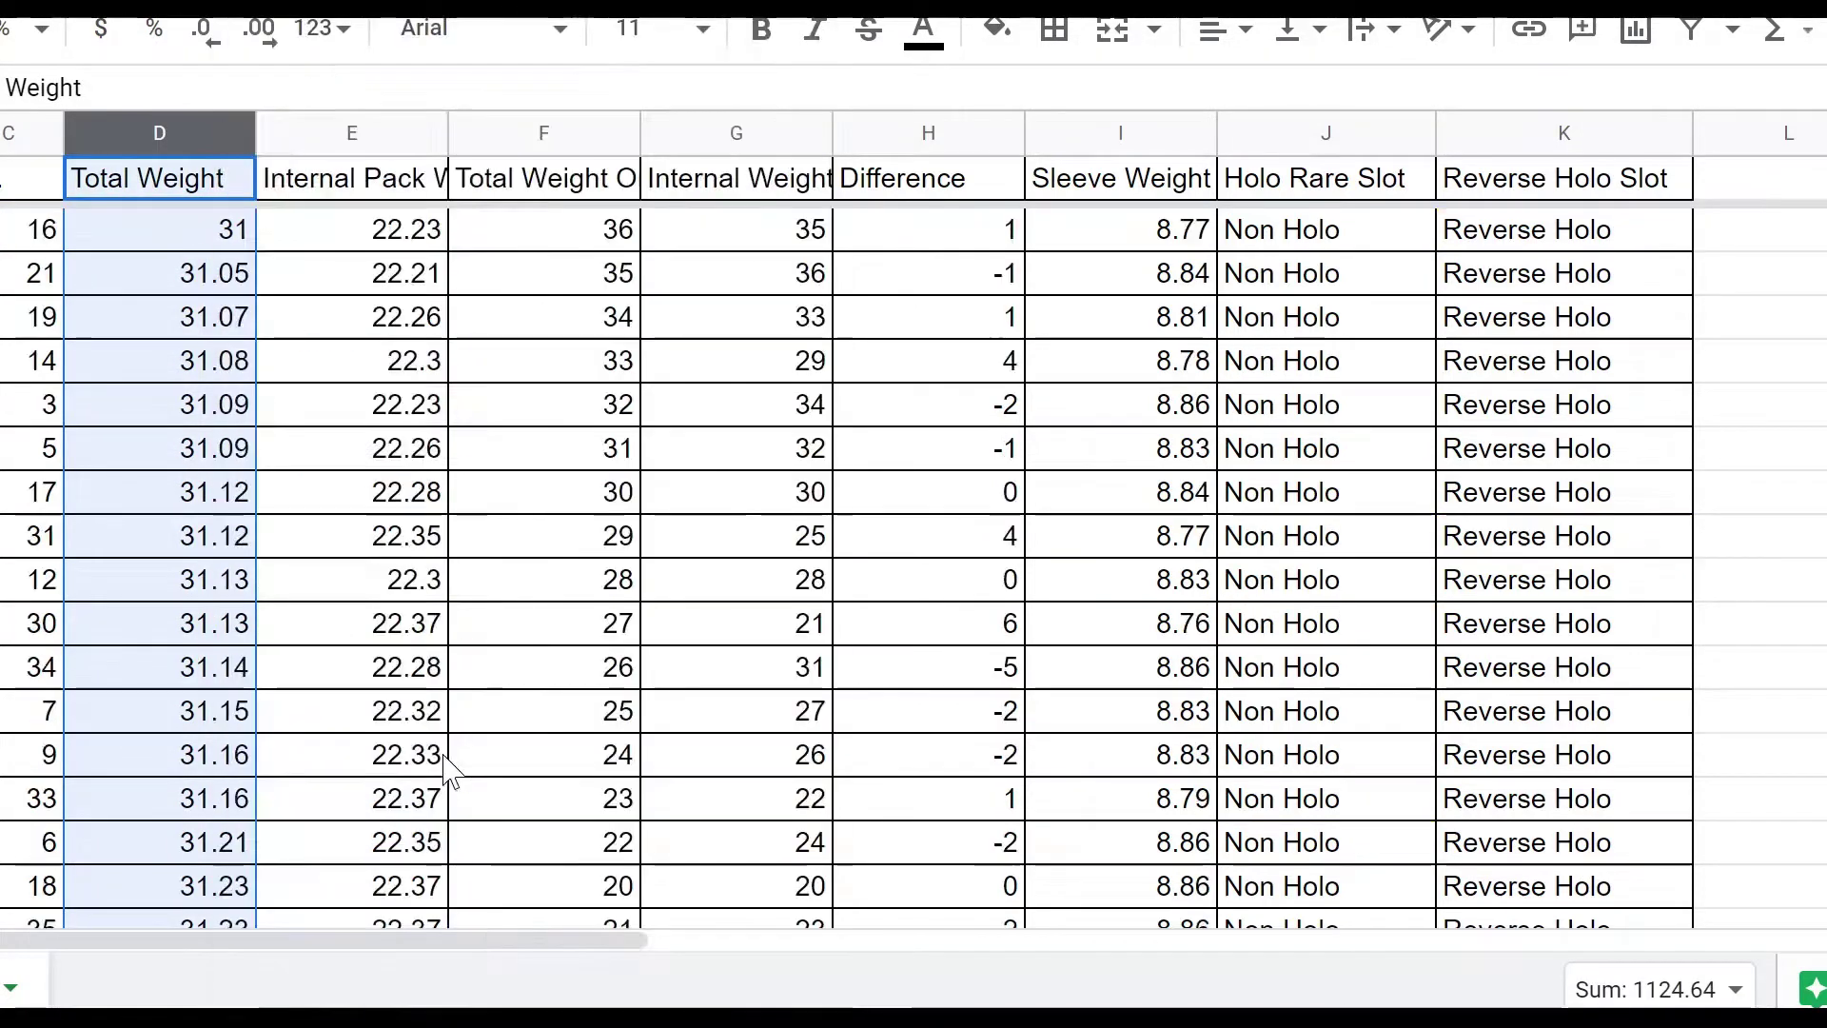
Step: Review the sorted rows from the lightest to the heaviest pack, comparing Total Weight with the highlighted card slots
{"action": "left_click", "coordinate": [174, 231]}
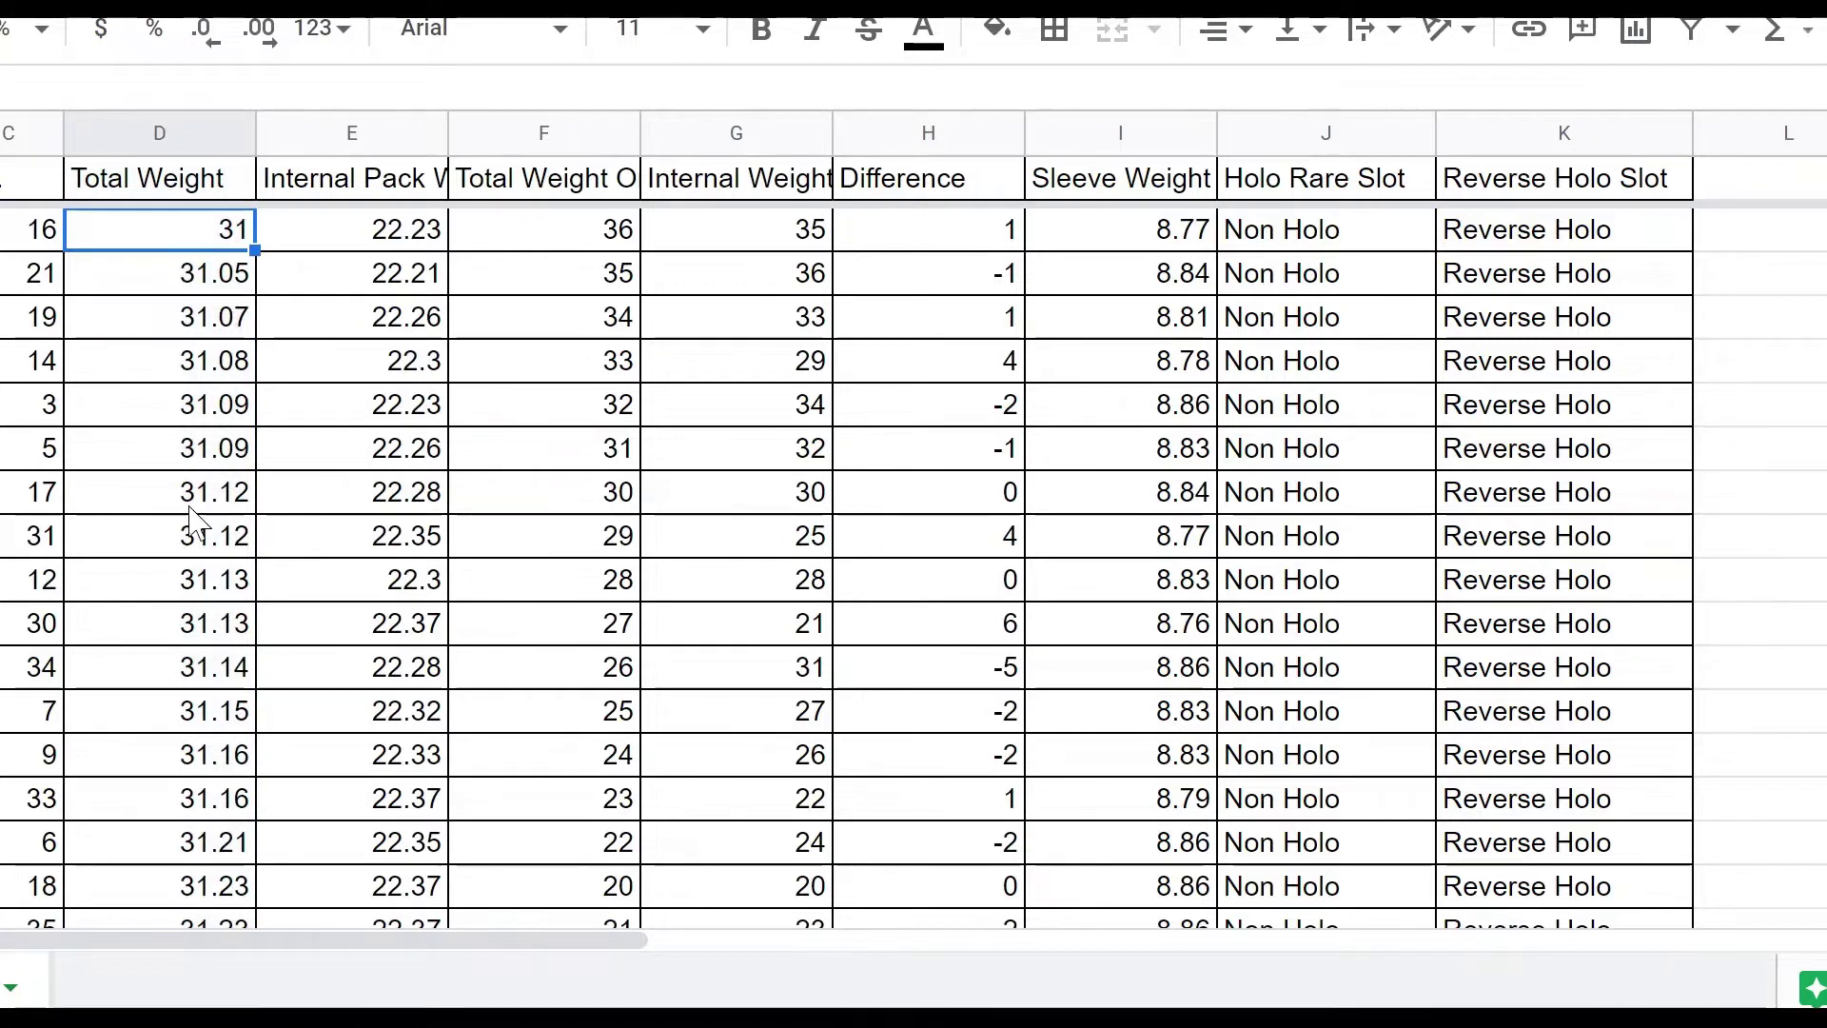
{"action": "scroll", "coordinate": [192, 706], "scroll_direction": "down", "scroll_amount": 5}
{"action": "scroll", "coordinate": [714, 523], "scroll_direction": "down", "scroll_amount": 5}
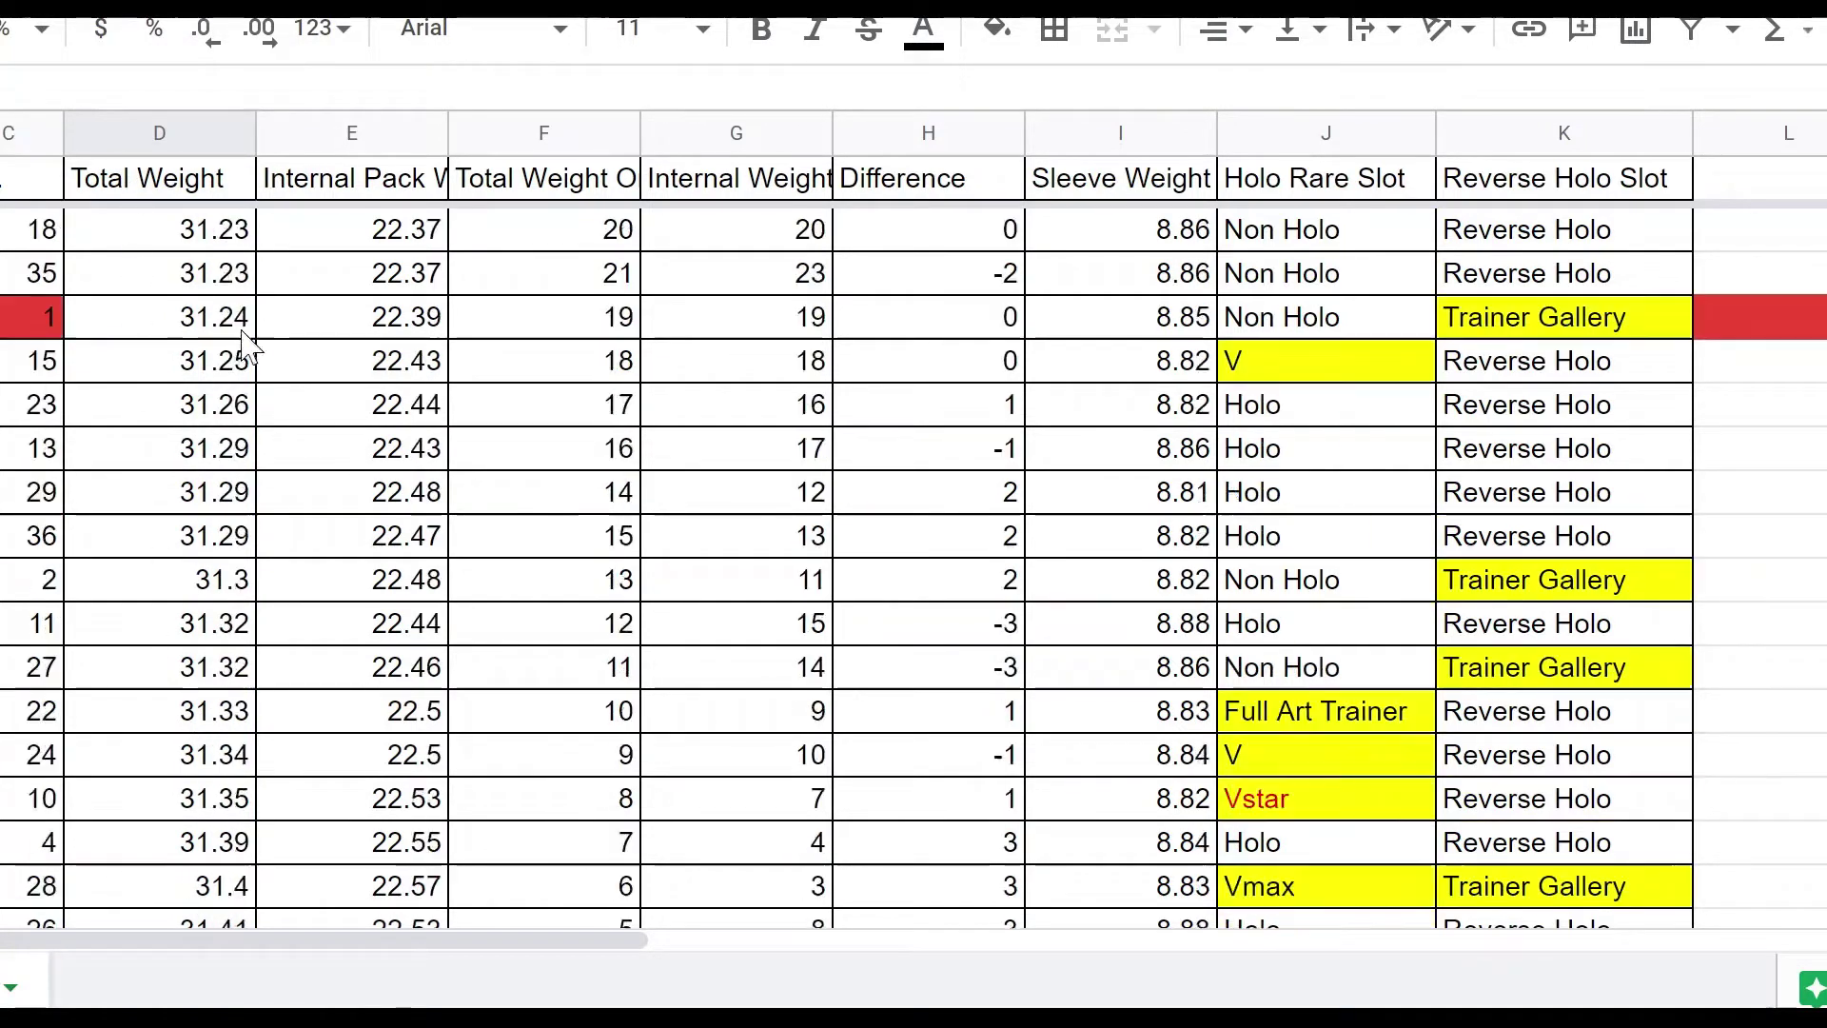
{"action": "scroll", "coordinate": [713, 522], "scroll_direction": "up", "scroll_amount": 3}
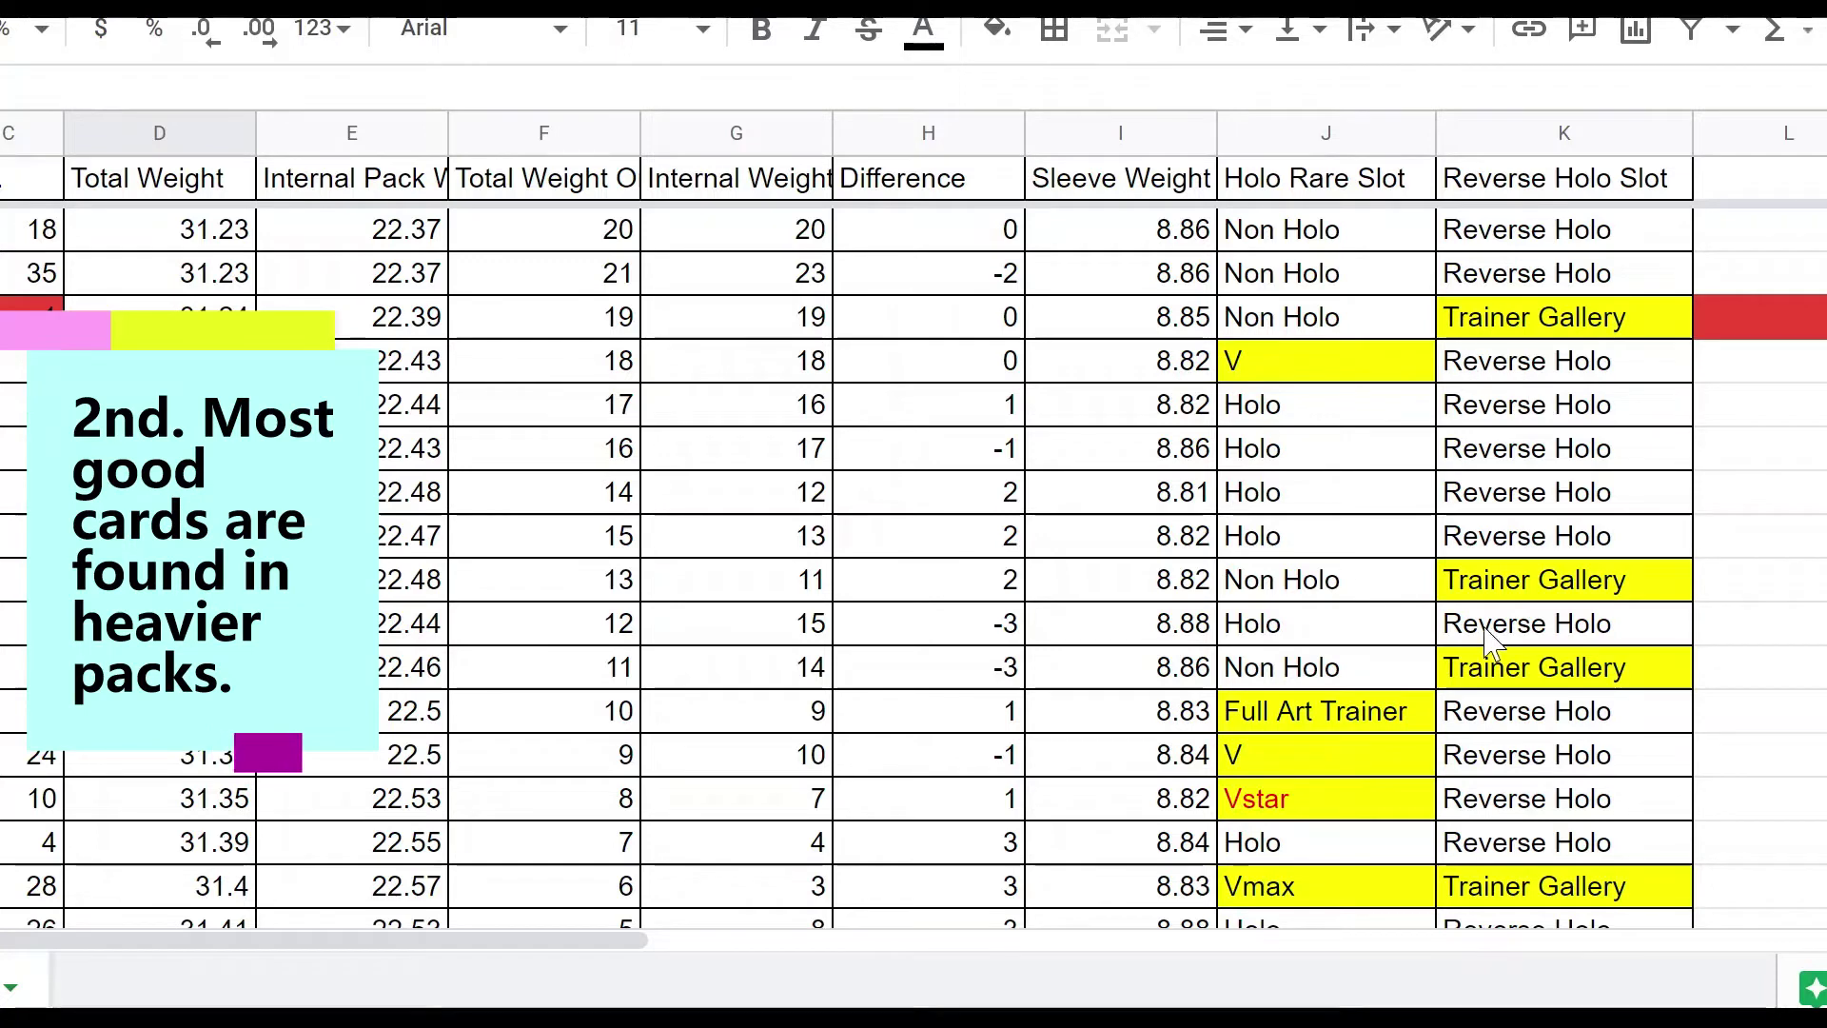
{"action": "scroll", "coordinate": [1485, 628], "scroll_direction": "down", "scroll_amount": 5}
{"action": "scroll", "coordinate": [1427, 532], "scroll_direction": "up", "scroll_amount": 3}
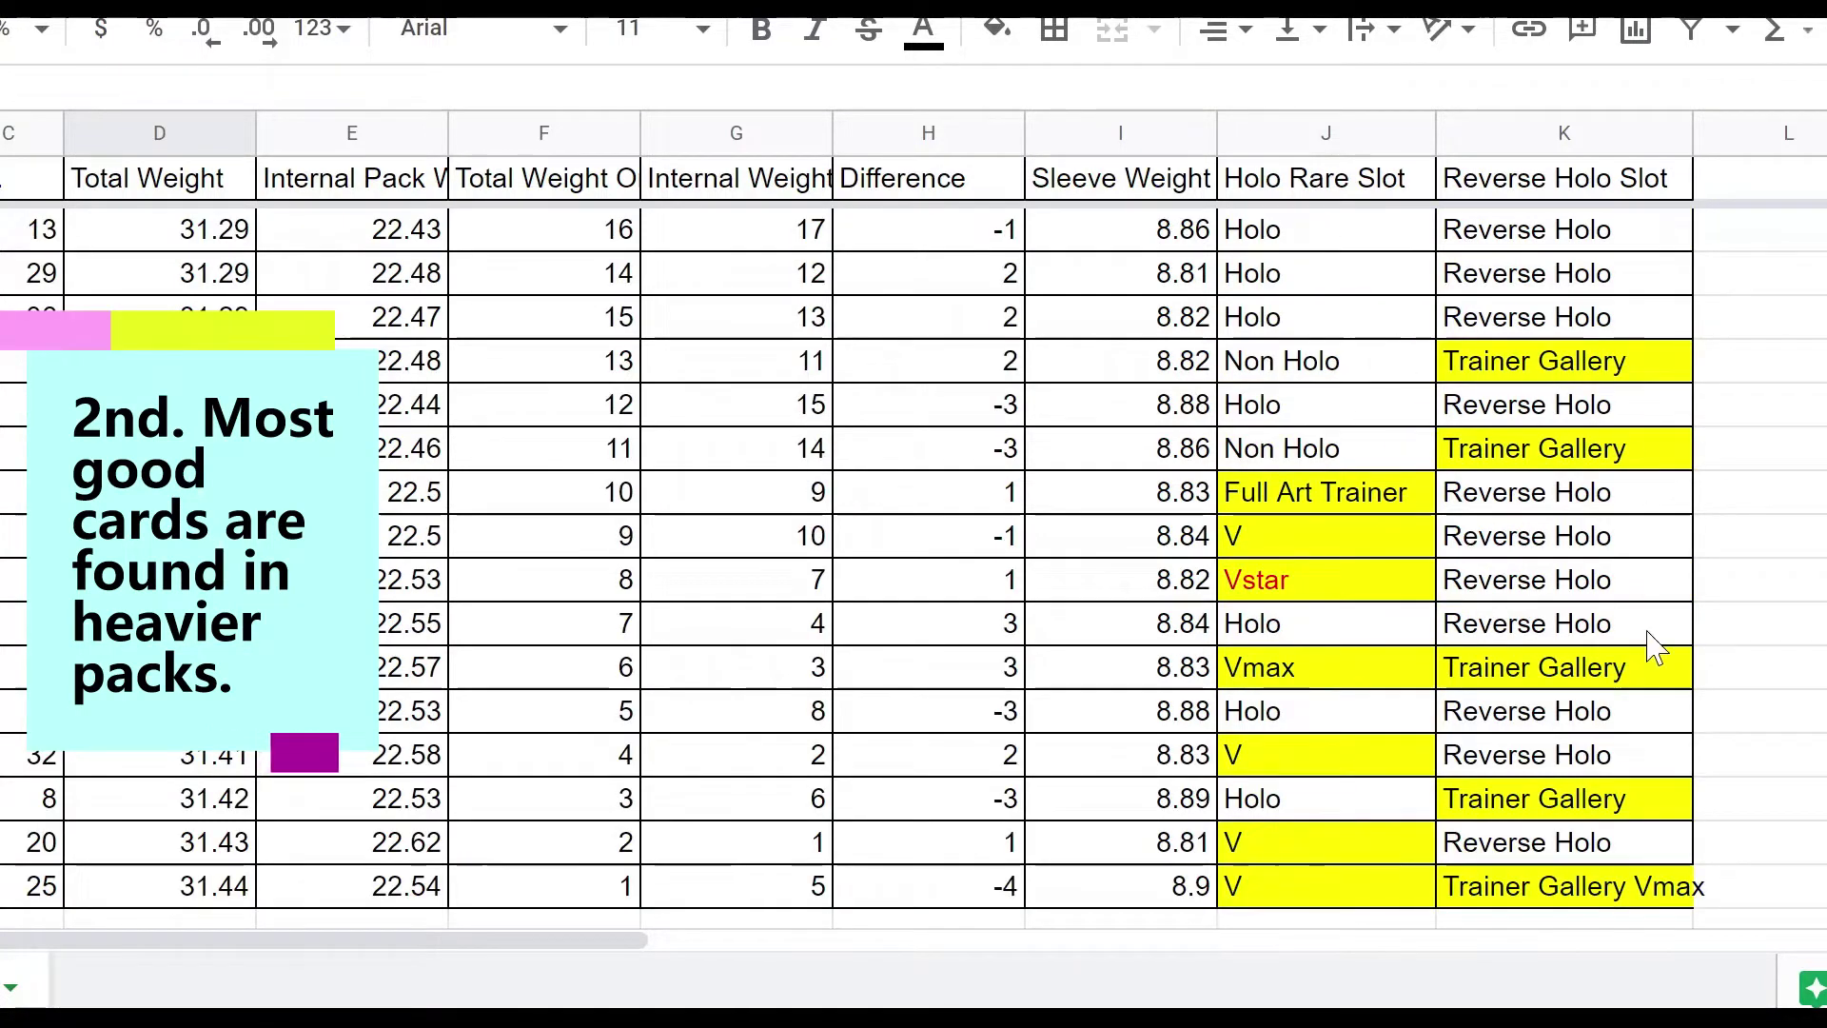
{"action": "scroll", "coordinate": [1523, 609], "scroll_direction": "up", "scroll_amount": 4}
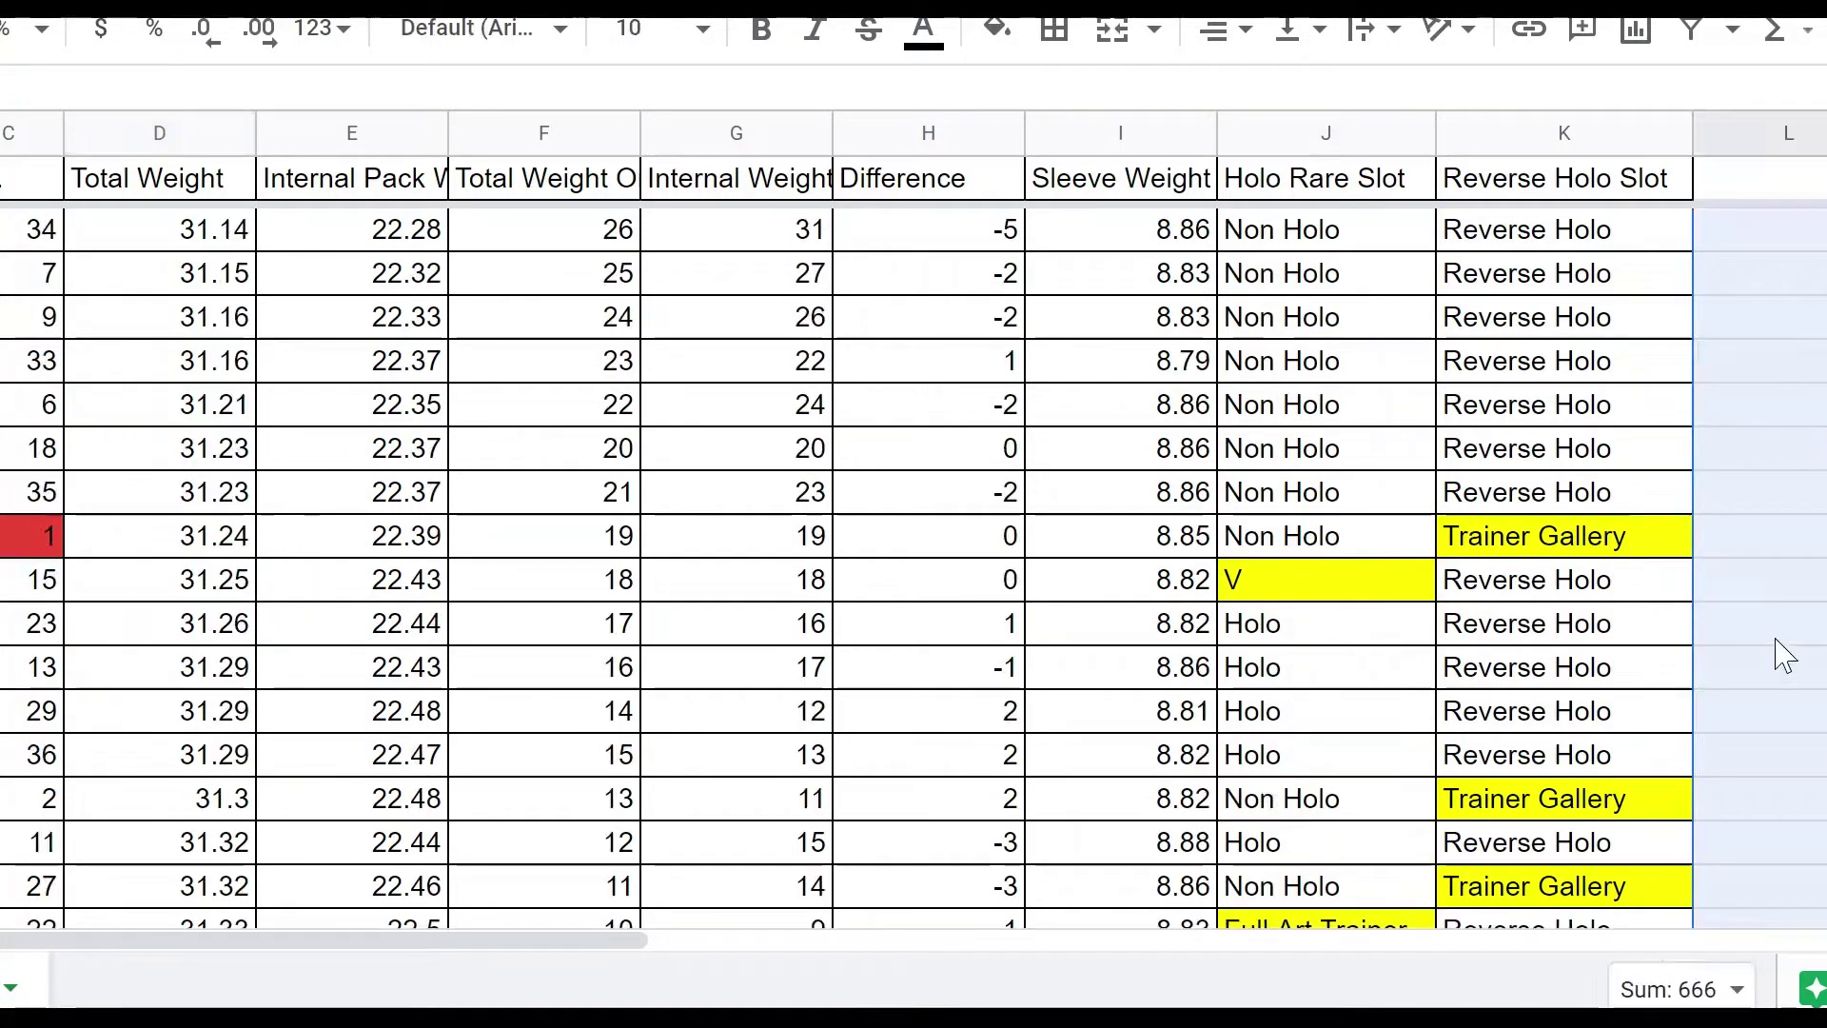
Step: Compare the card slots of the lightest packs with those around pack 1, using the empty cell beside its row as a marker
{"action": "left_click", "coordinate": [1775, 542]}
{"action": "right_click", "coordinate": [1758, 550]}
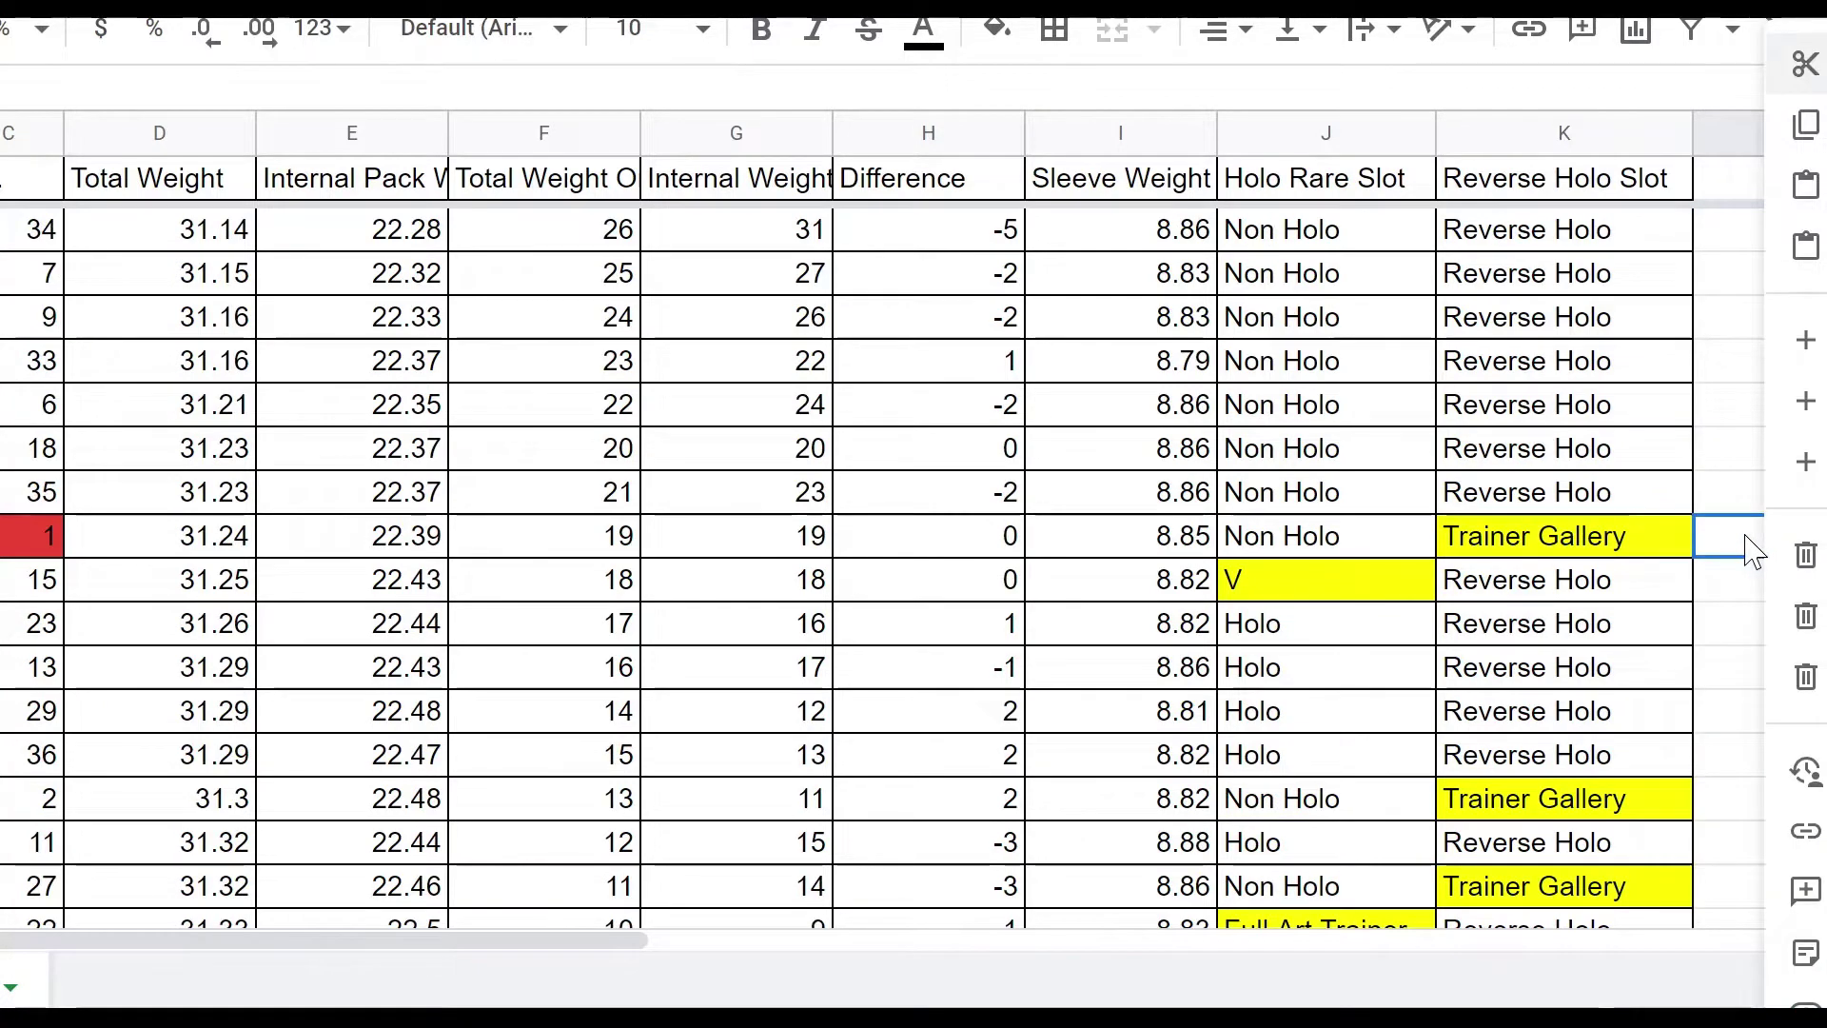
{"action": "left_click", "coordinate": [1749, 533]}
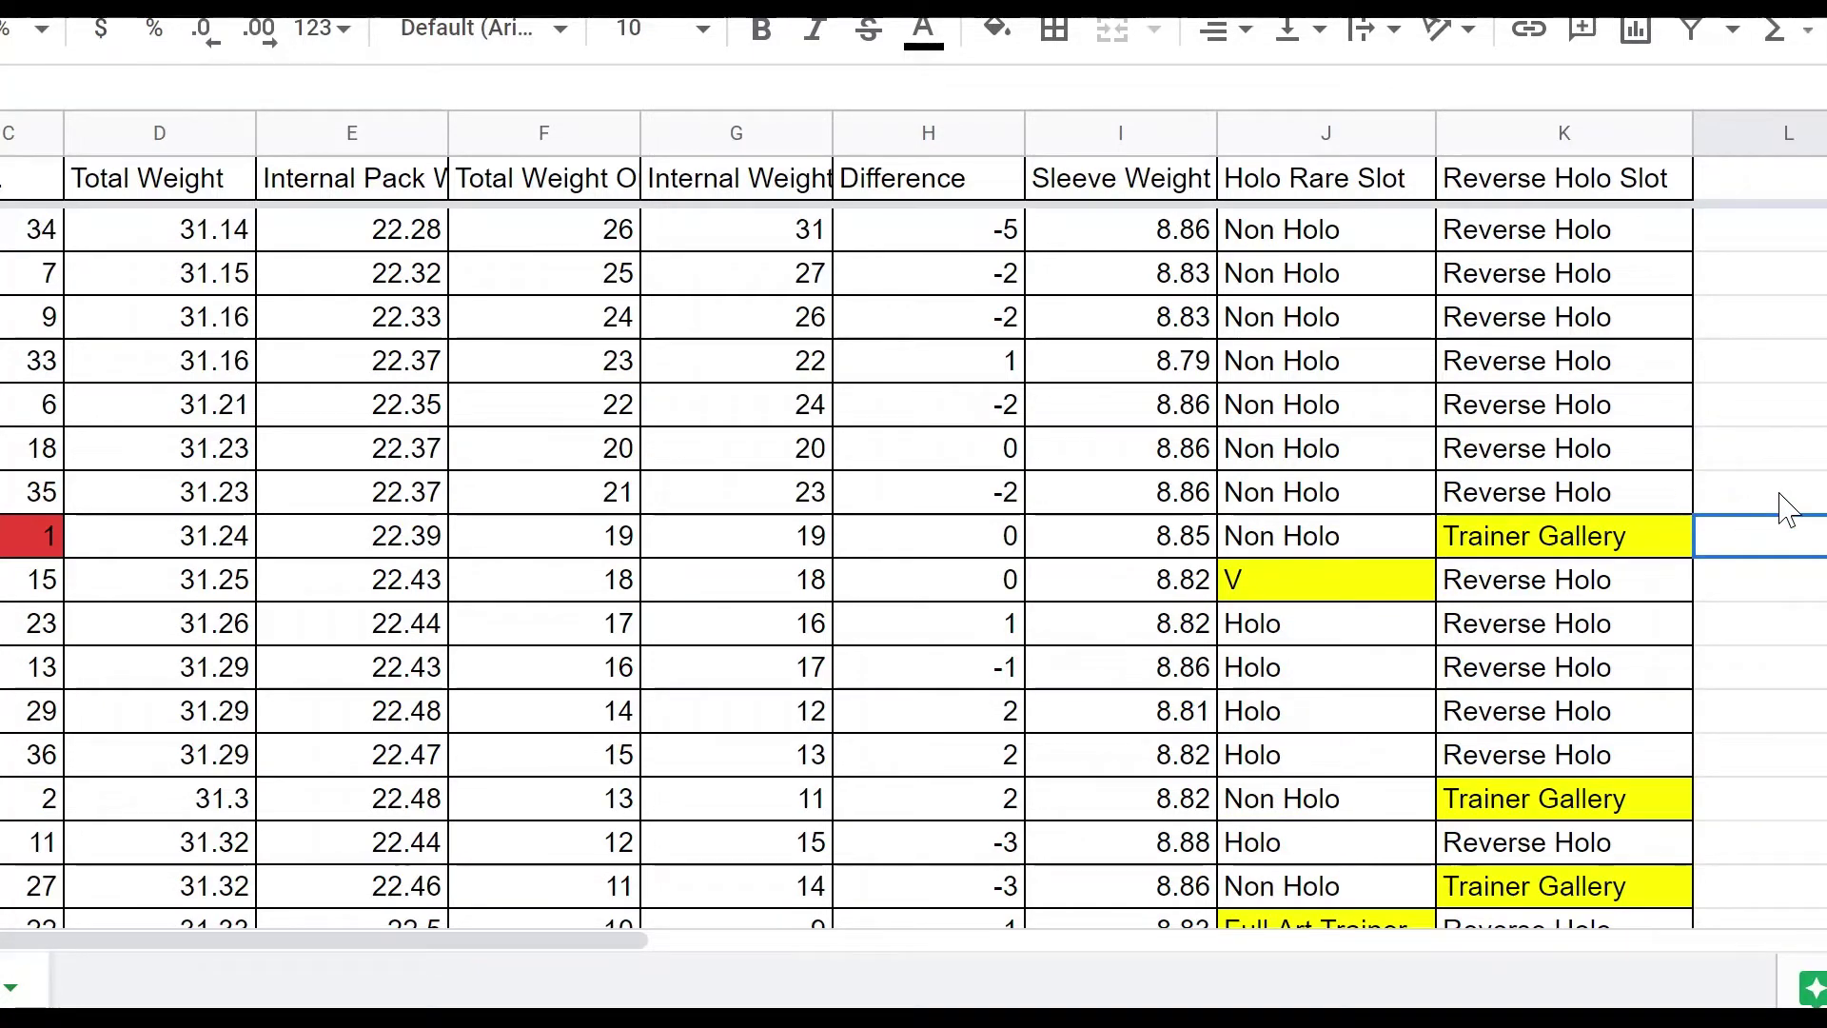
{"action": "scroll", "coordinate": [1783, 510], "scroll_direction": "up", "scroll_amount": 4}
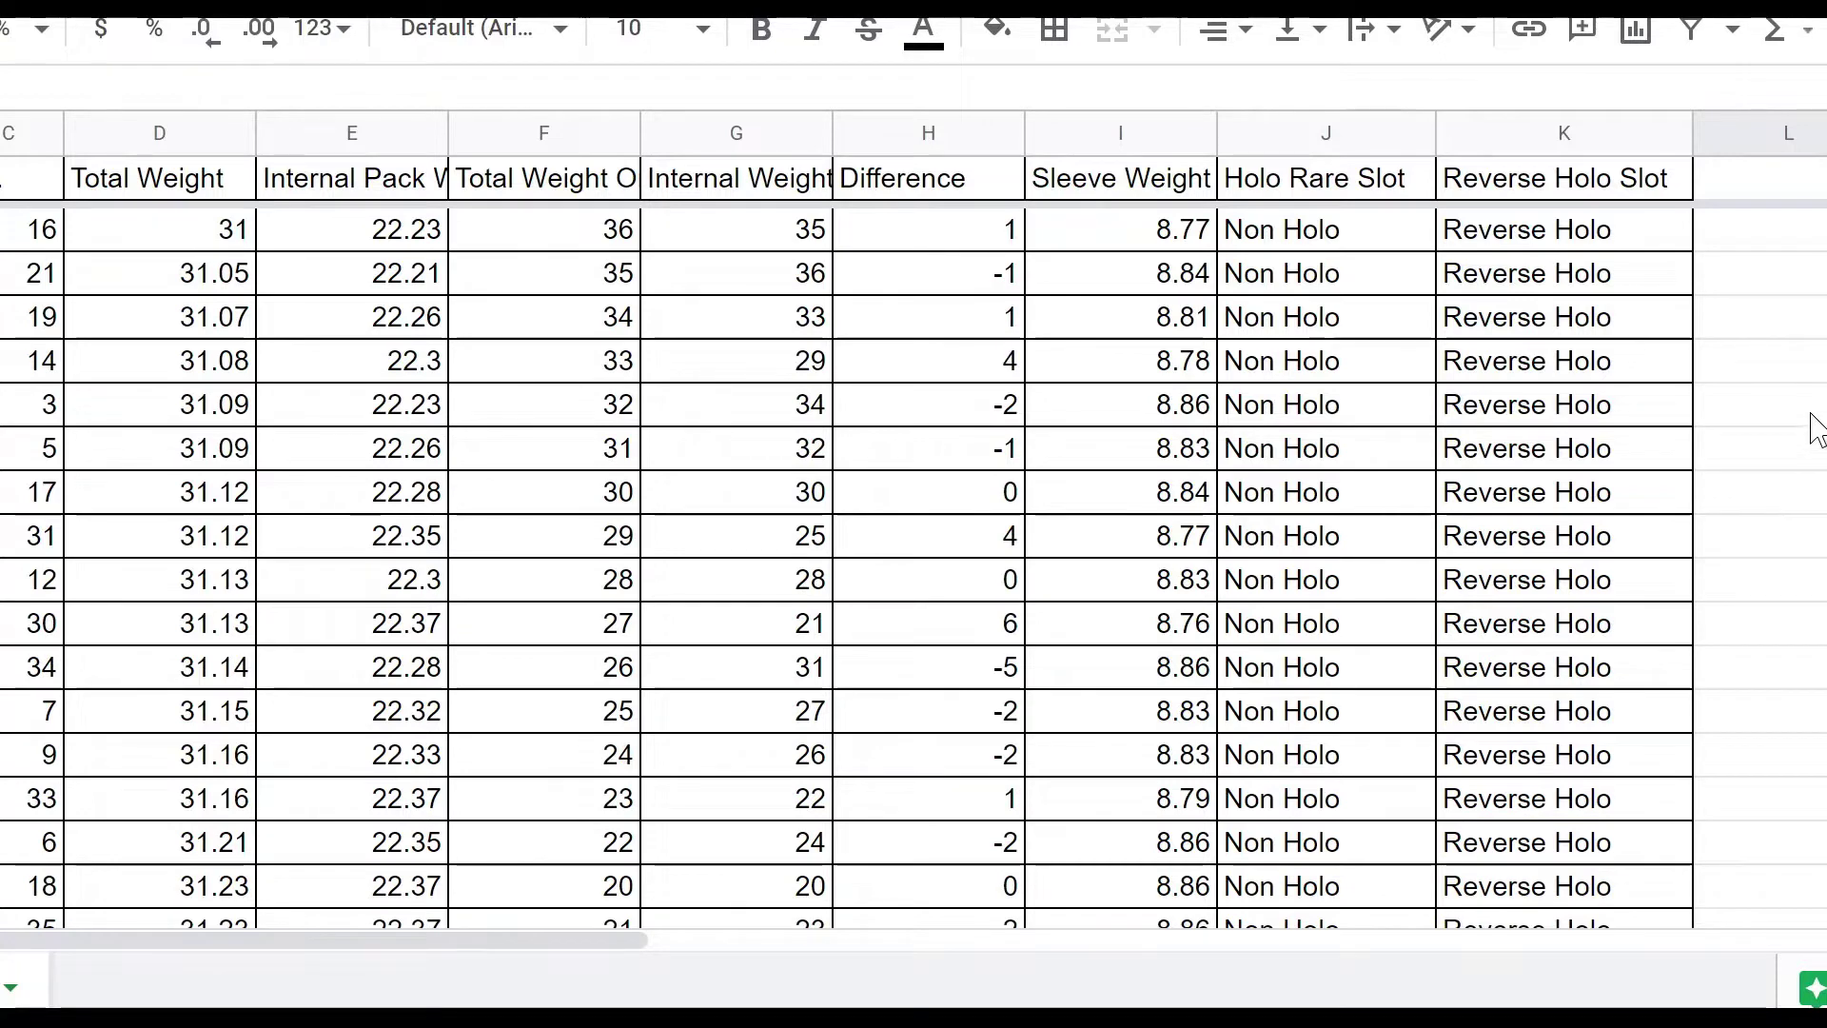
{"action": "scroll", "coordinate": [1813, 423], "scroll_direction": "down", "scroll_amount": 5}
{"action": "scroll", "coordinate": [1813, 423], "scroll_direction": "up", "scroll_amount": 5}
{"action": "scroll", "coordinate": [1799, 281], "scroll_direction": "down", "scroll_amount": 4}
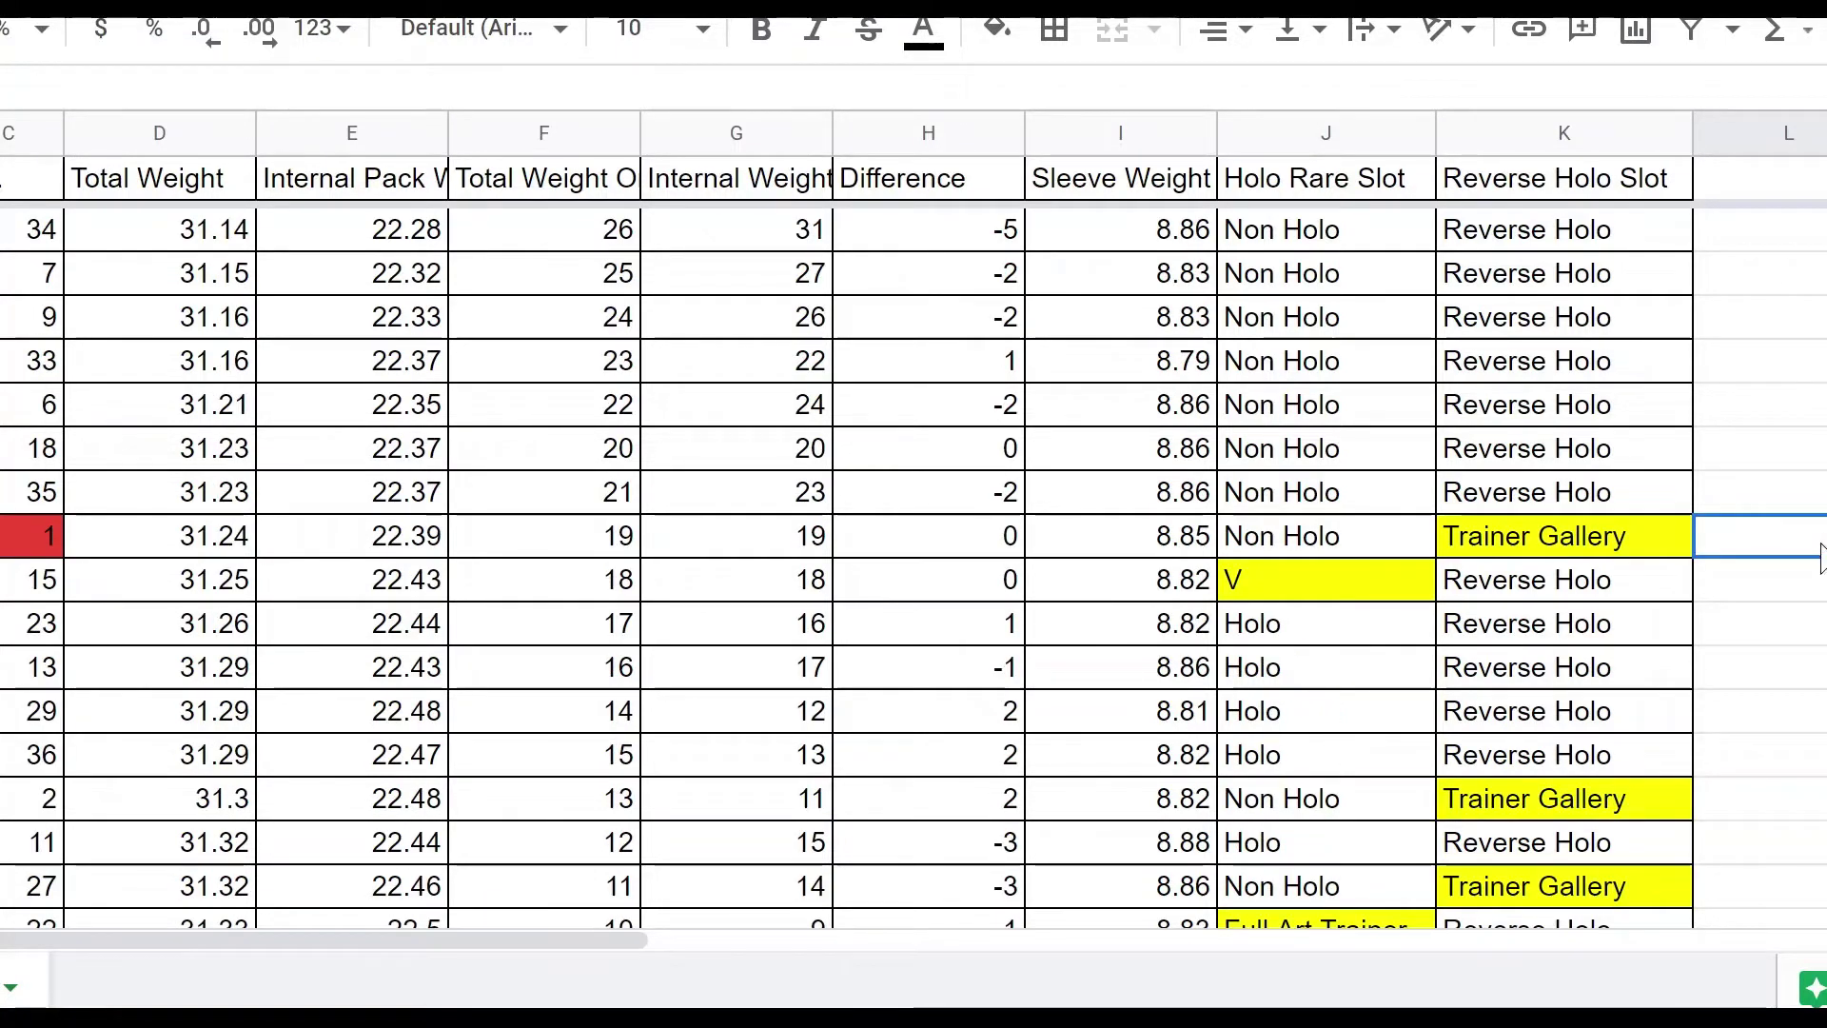
{"action": "scroll", "coordinate": [1807, 380], "scroll_direction": "up", "scroll_amount": 4}
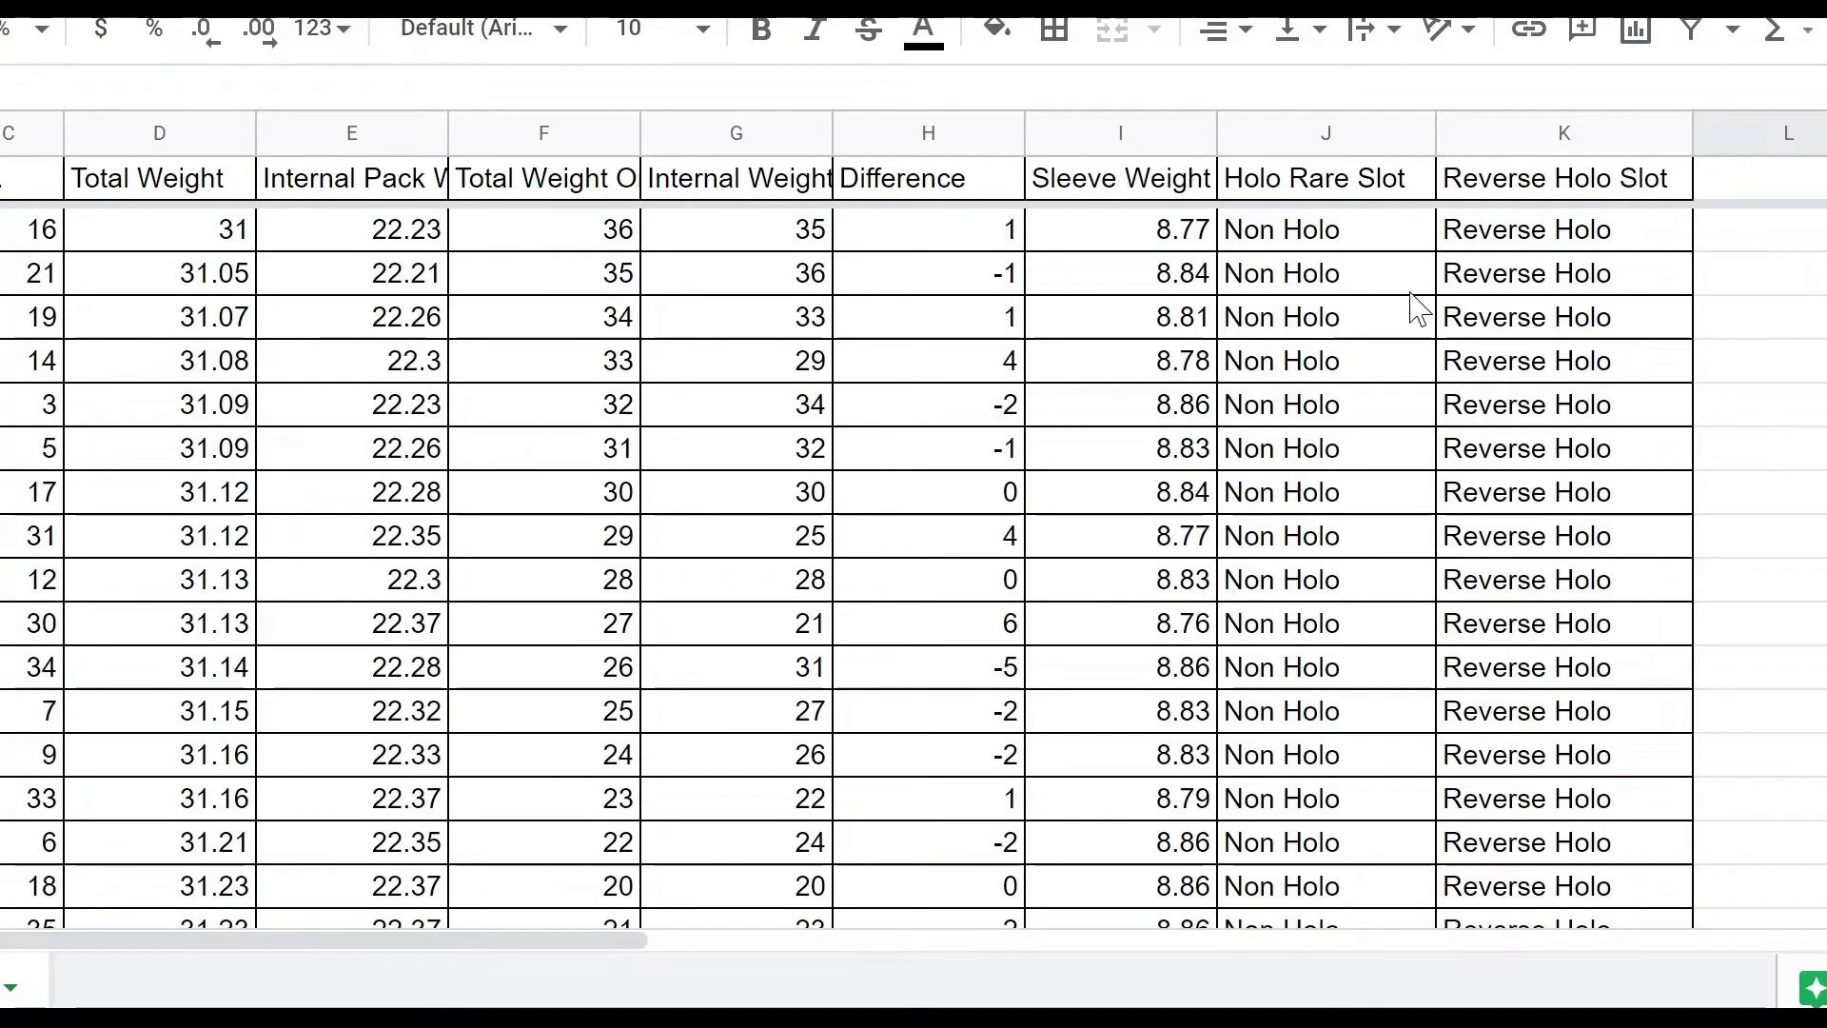
{"action": "scroll", "coordinate": [1769, 519], "scroll_direction": "down", "scroll_amount": 4}
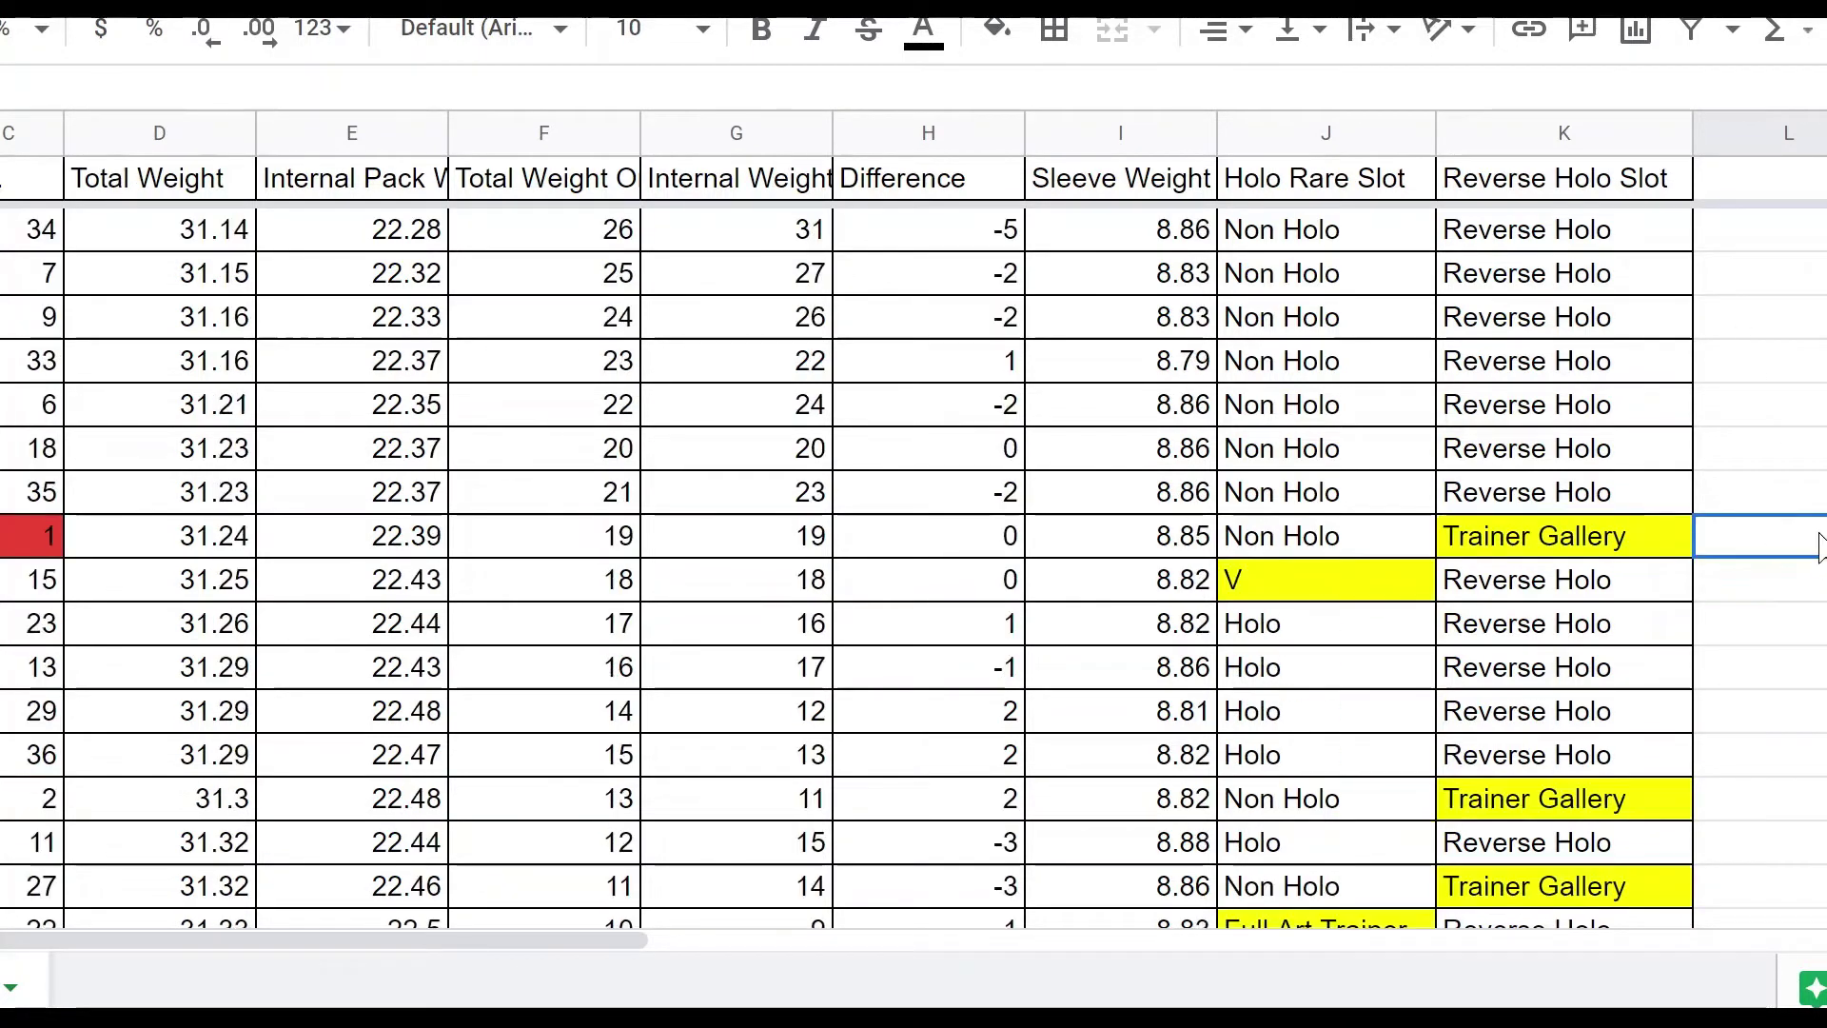
Step: Inspect the highlighted cards of packs 1 and 15, and select columns J to L from pack 2 down to pack 25
{"action": "left_click", "coordinate": [1611, 539]}
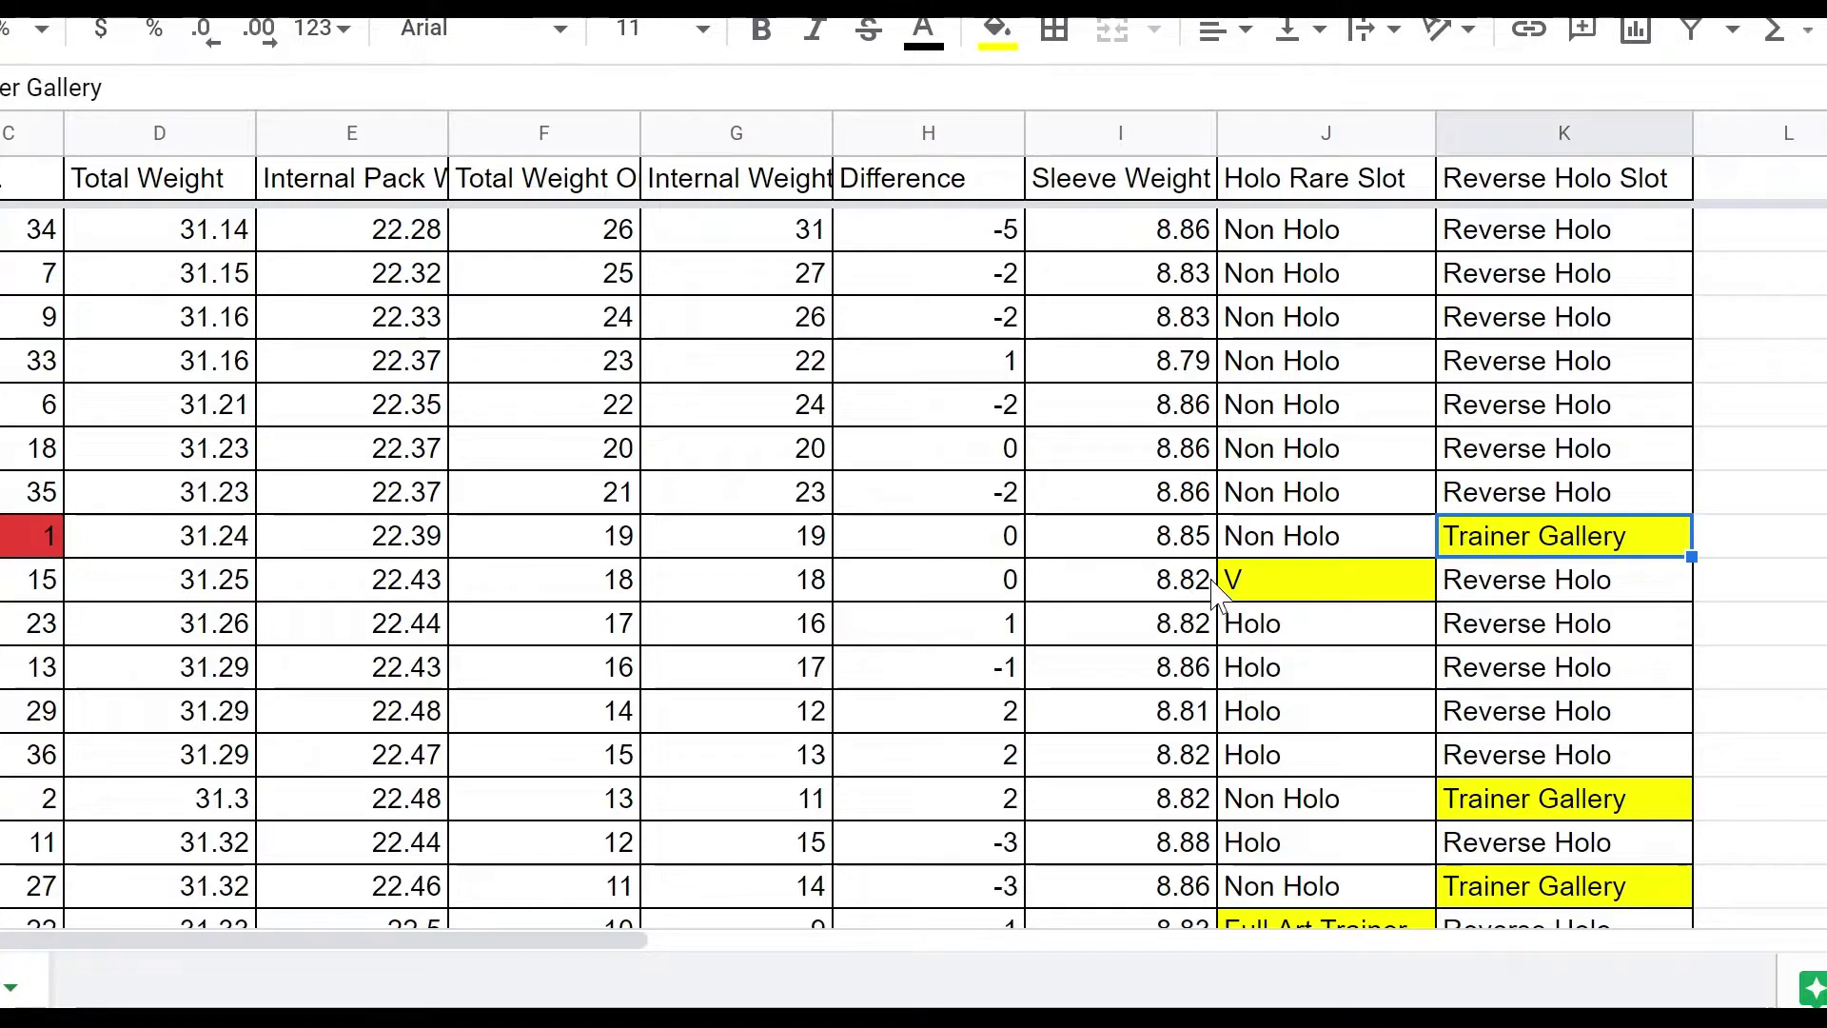
{"action": "left_click", "coordinate": [1284, 582]}
{"action": "scroll", "coordinate": [1704, 615], "scroll_direction": "down", "scroll_amount": 2}
{"action": "scroll", "coordinate": [1788, 552], "scroll_direction": "down", "scroll_amount": 2}
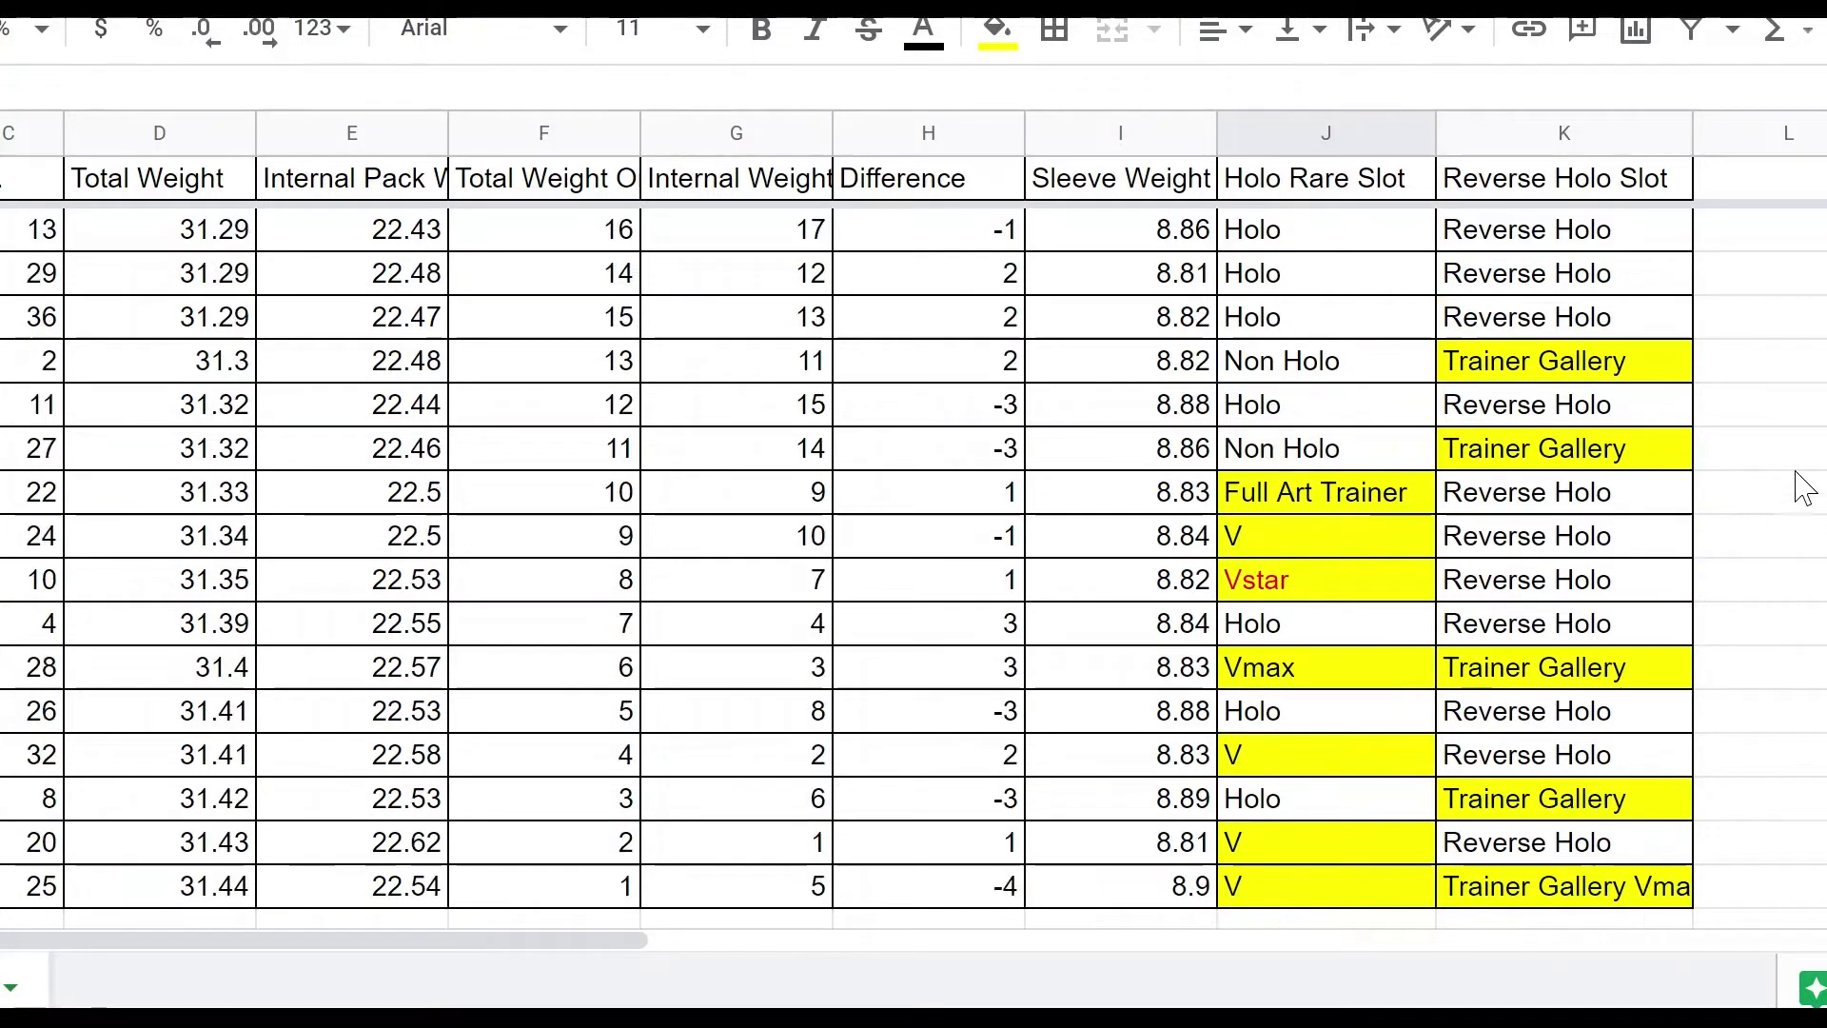
{"action": "left_click", "coordinate": [1780, 373]}
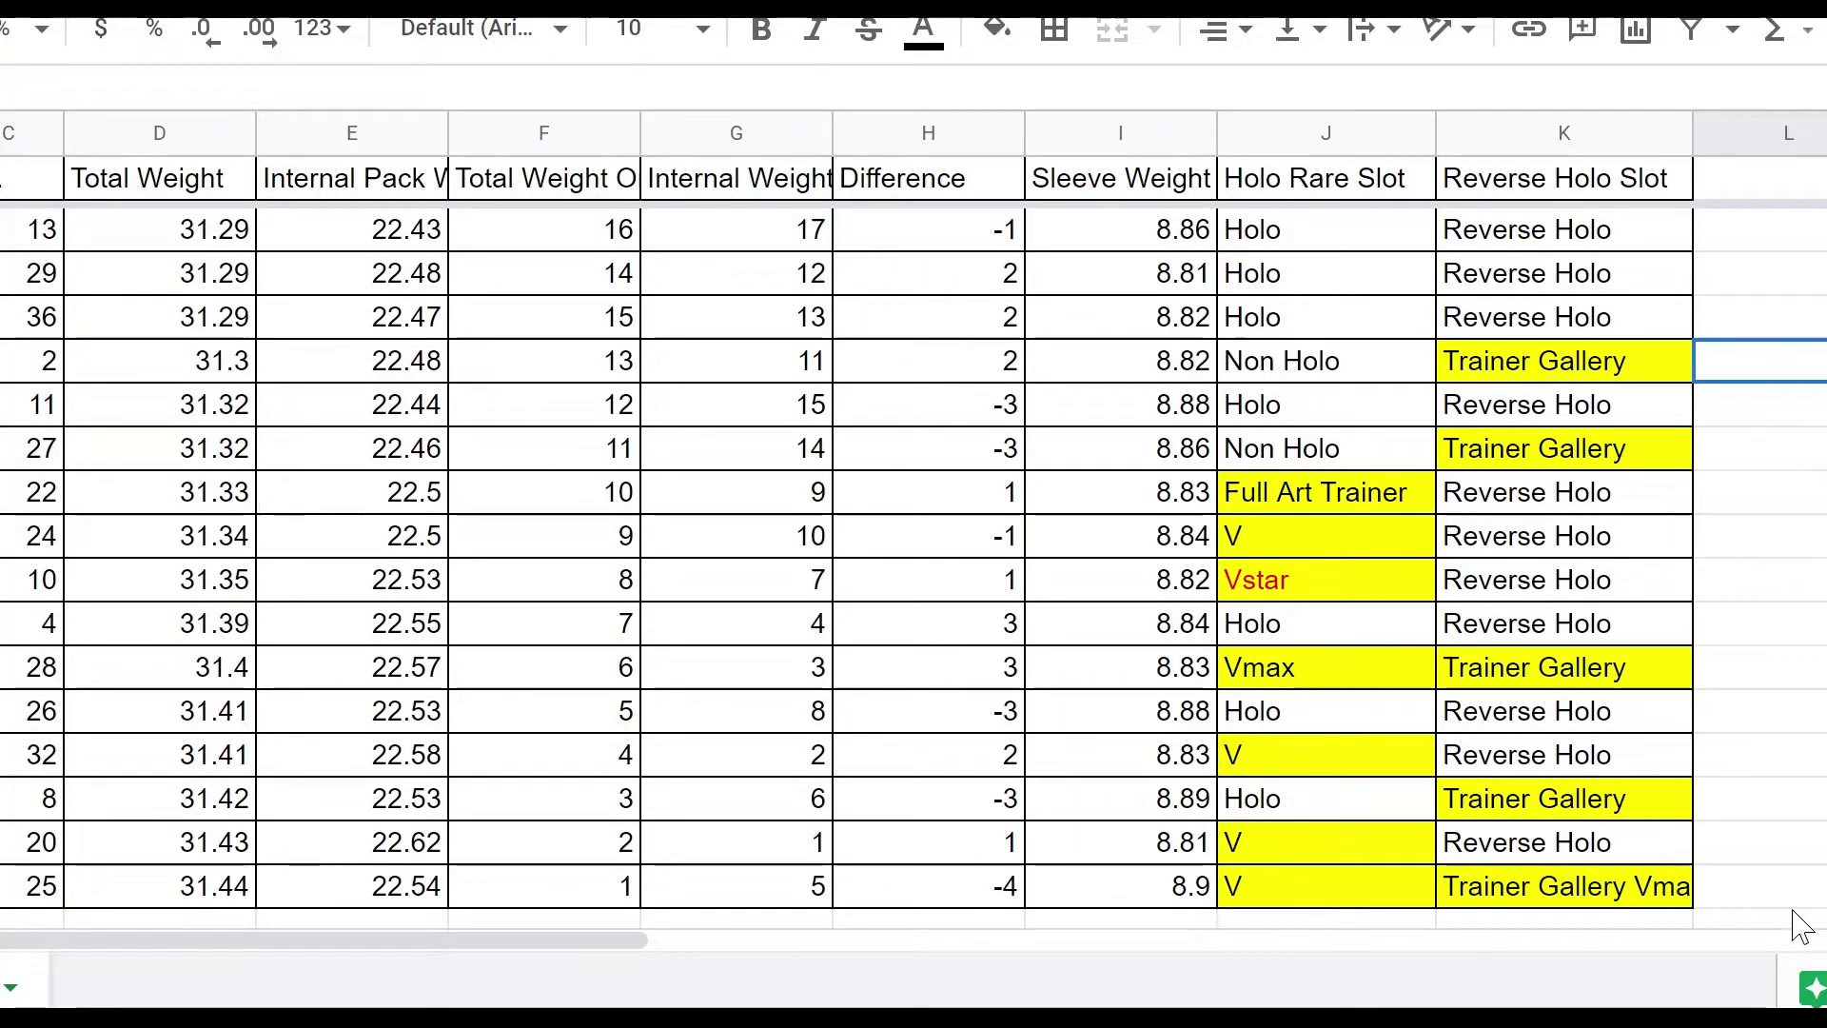
{"action": "left_click_drag", "start_coordinate": [1798, 894], "coordinate": [1380, 362]}
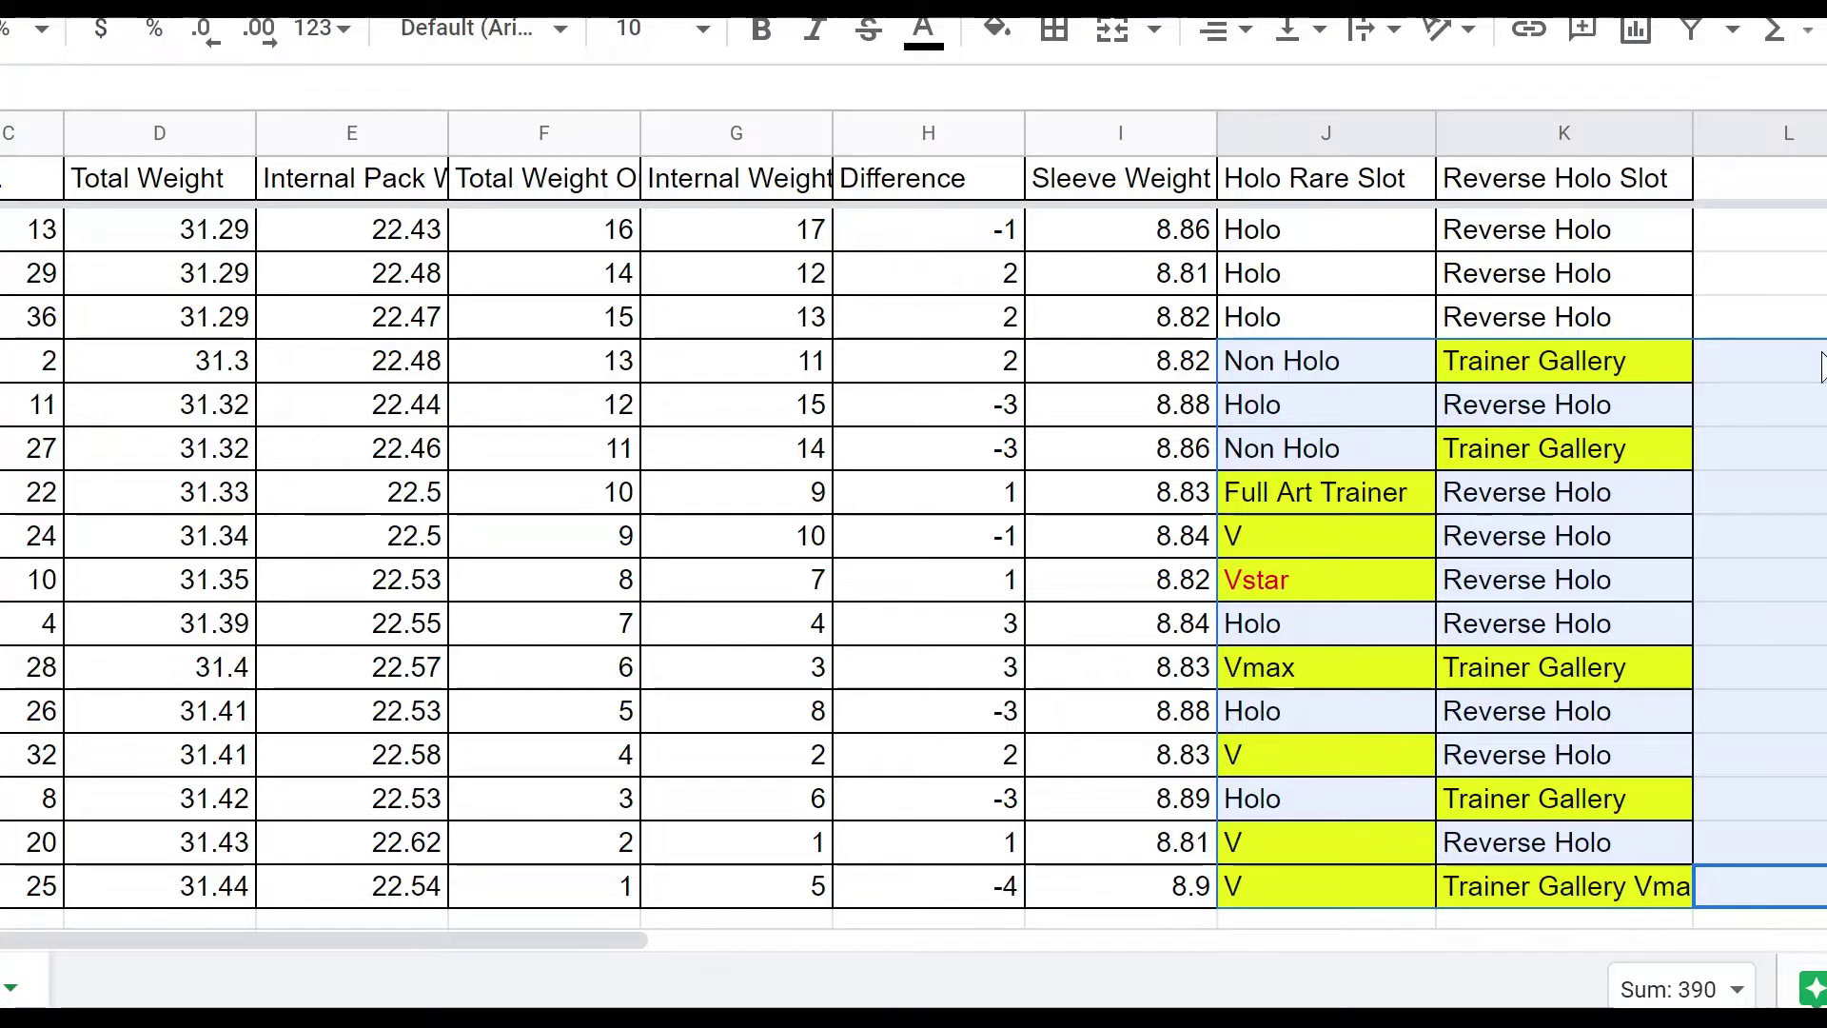
Step: Compare the lighter packs with the heaviest ones and inspect the Vstar, Vmax and Trainer Gallery Vmax cells
{"action": "scroll", "coordinate": [1679, 407], "scroll_direction": "up", "scroll_amount": 9}
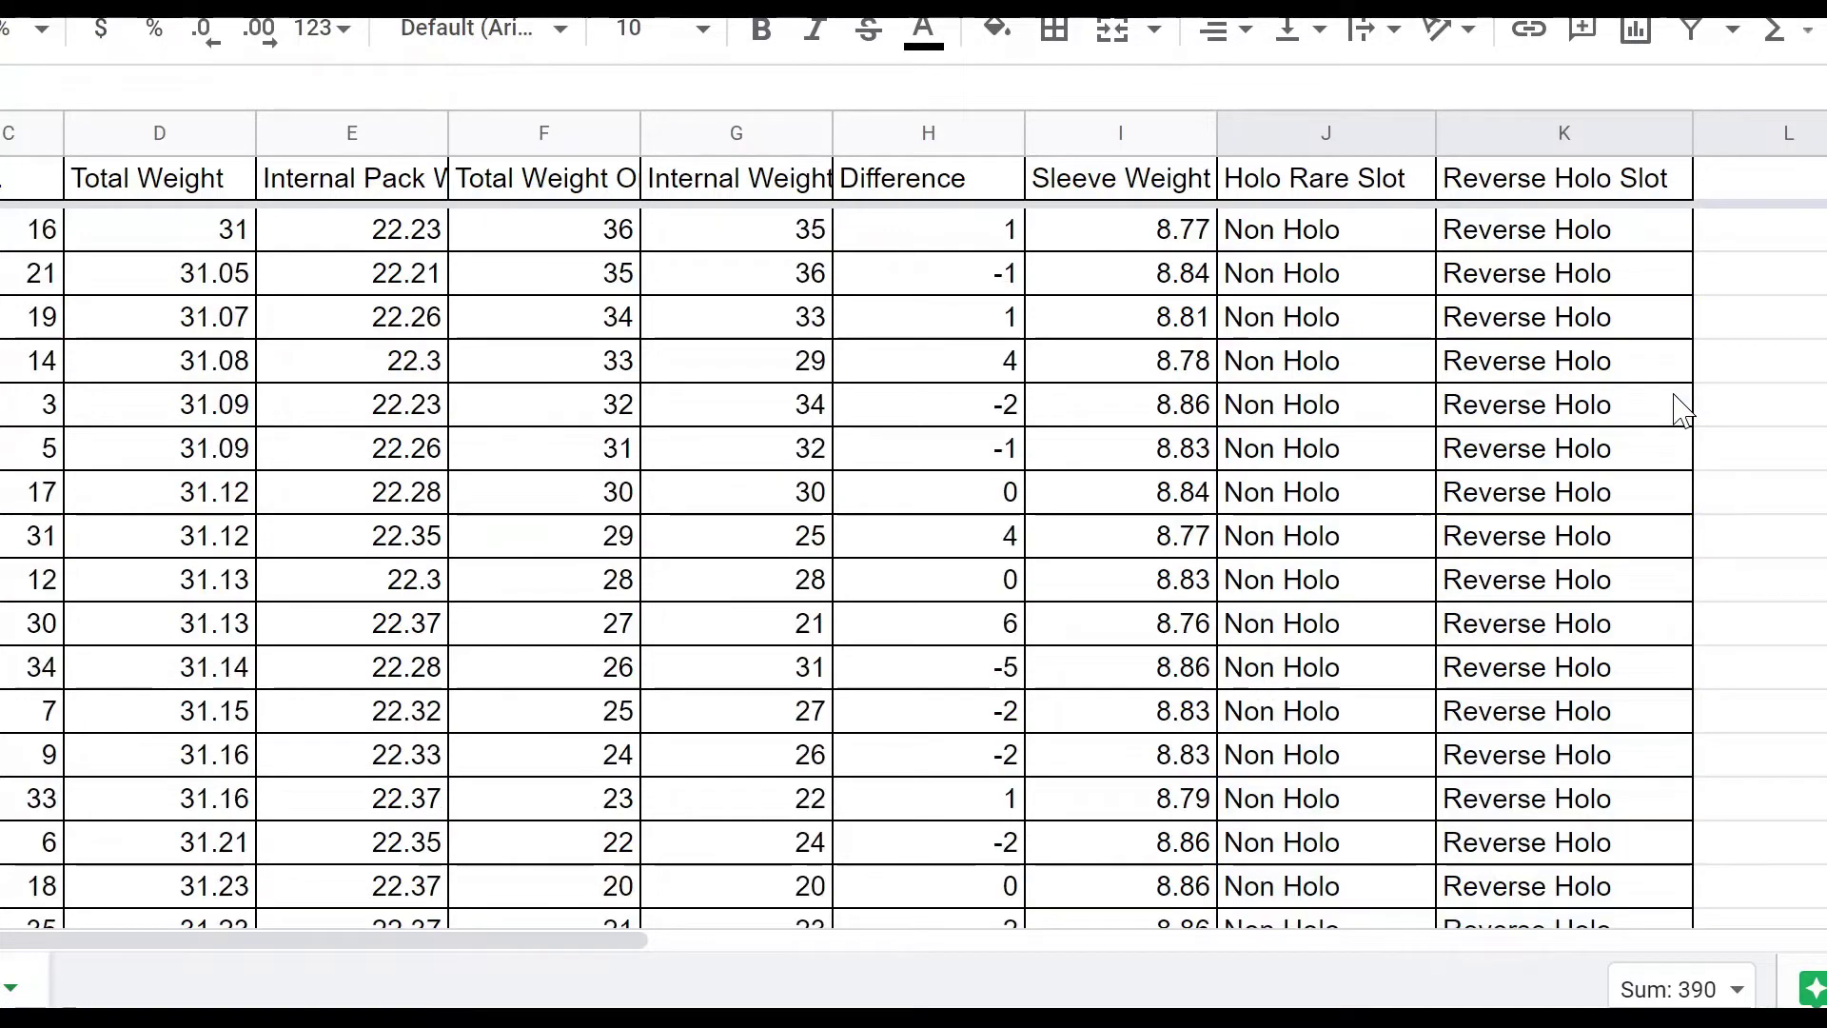
{"action": "scroll", "coordinate": [1651, 286], "scroll_direction": "down", "scroll_amount": 2}
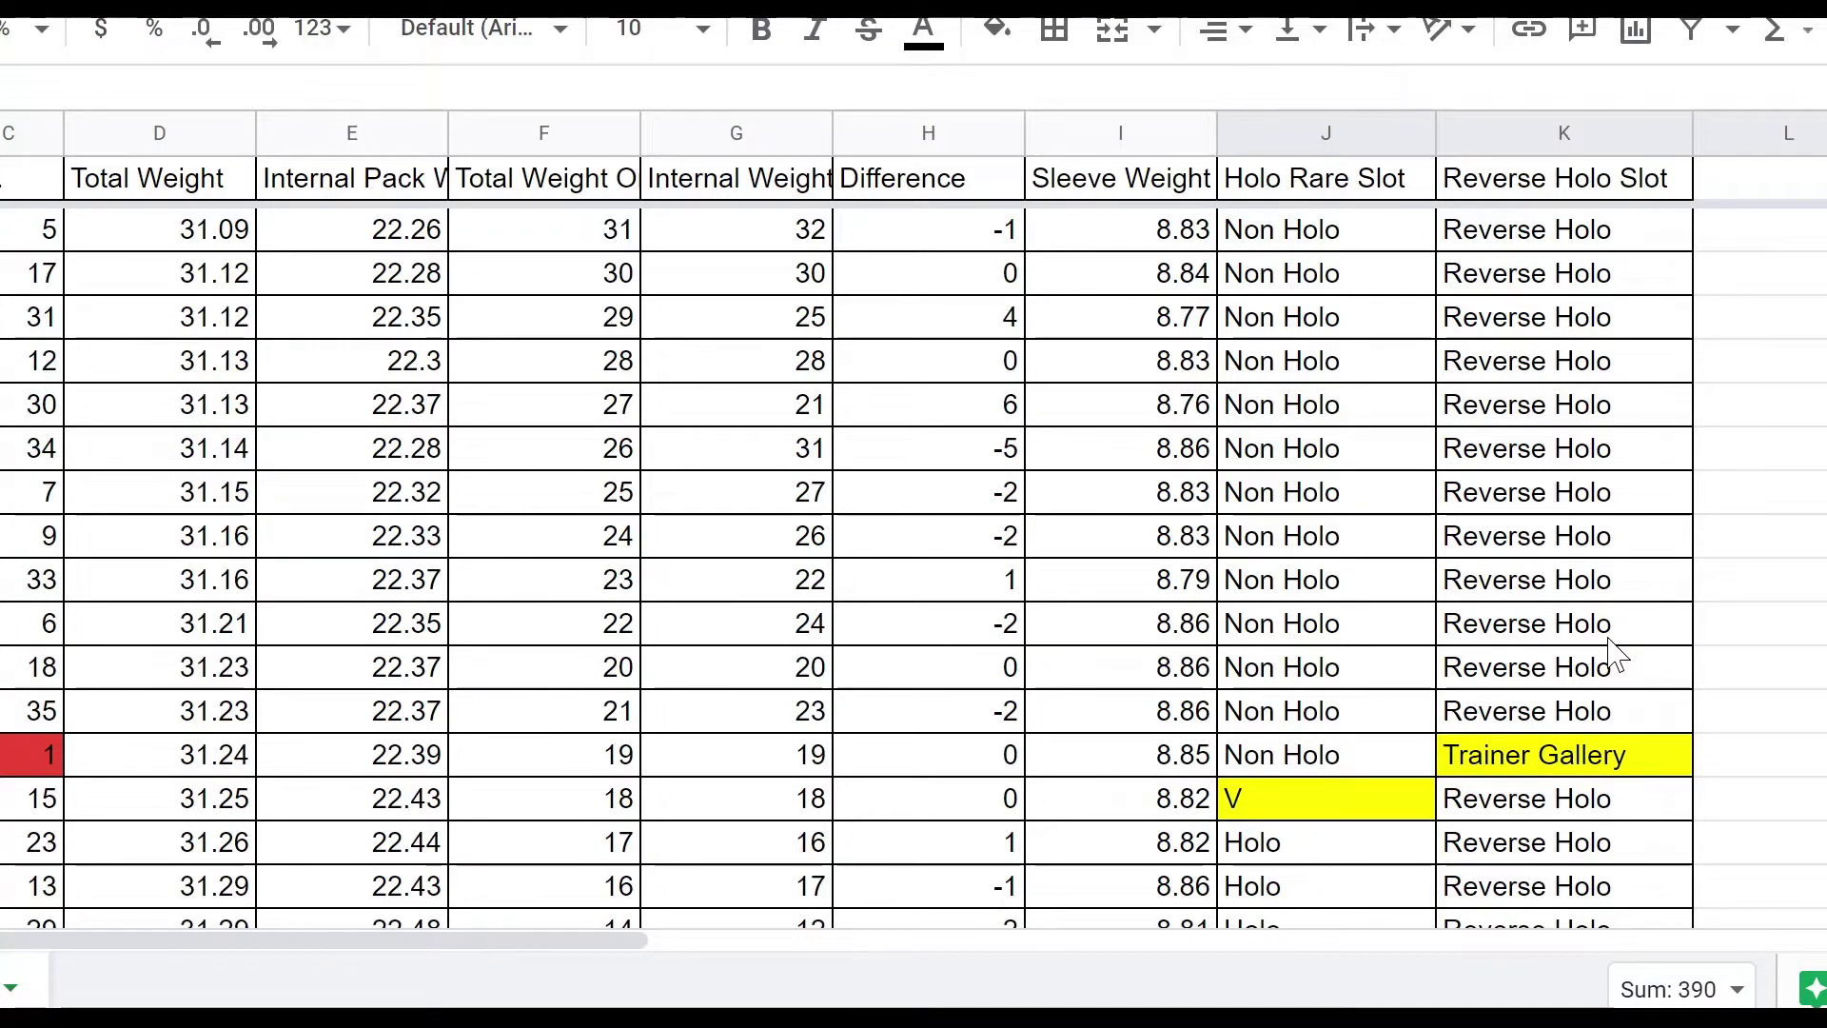
{"action": "scroll", "coordinate": [1610, 653], "scroll_direction": "down", "scroll_amount": 6}
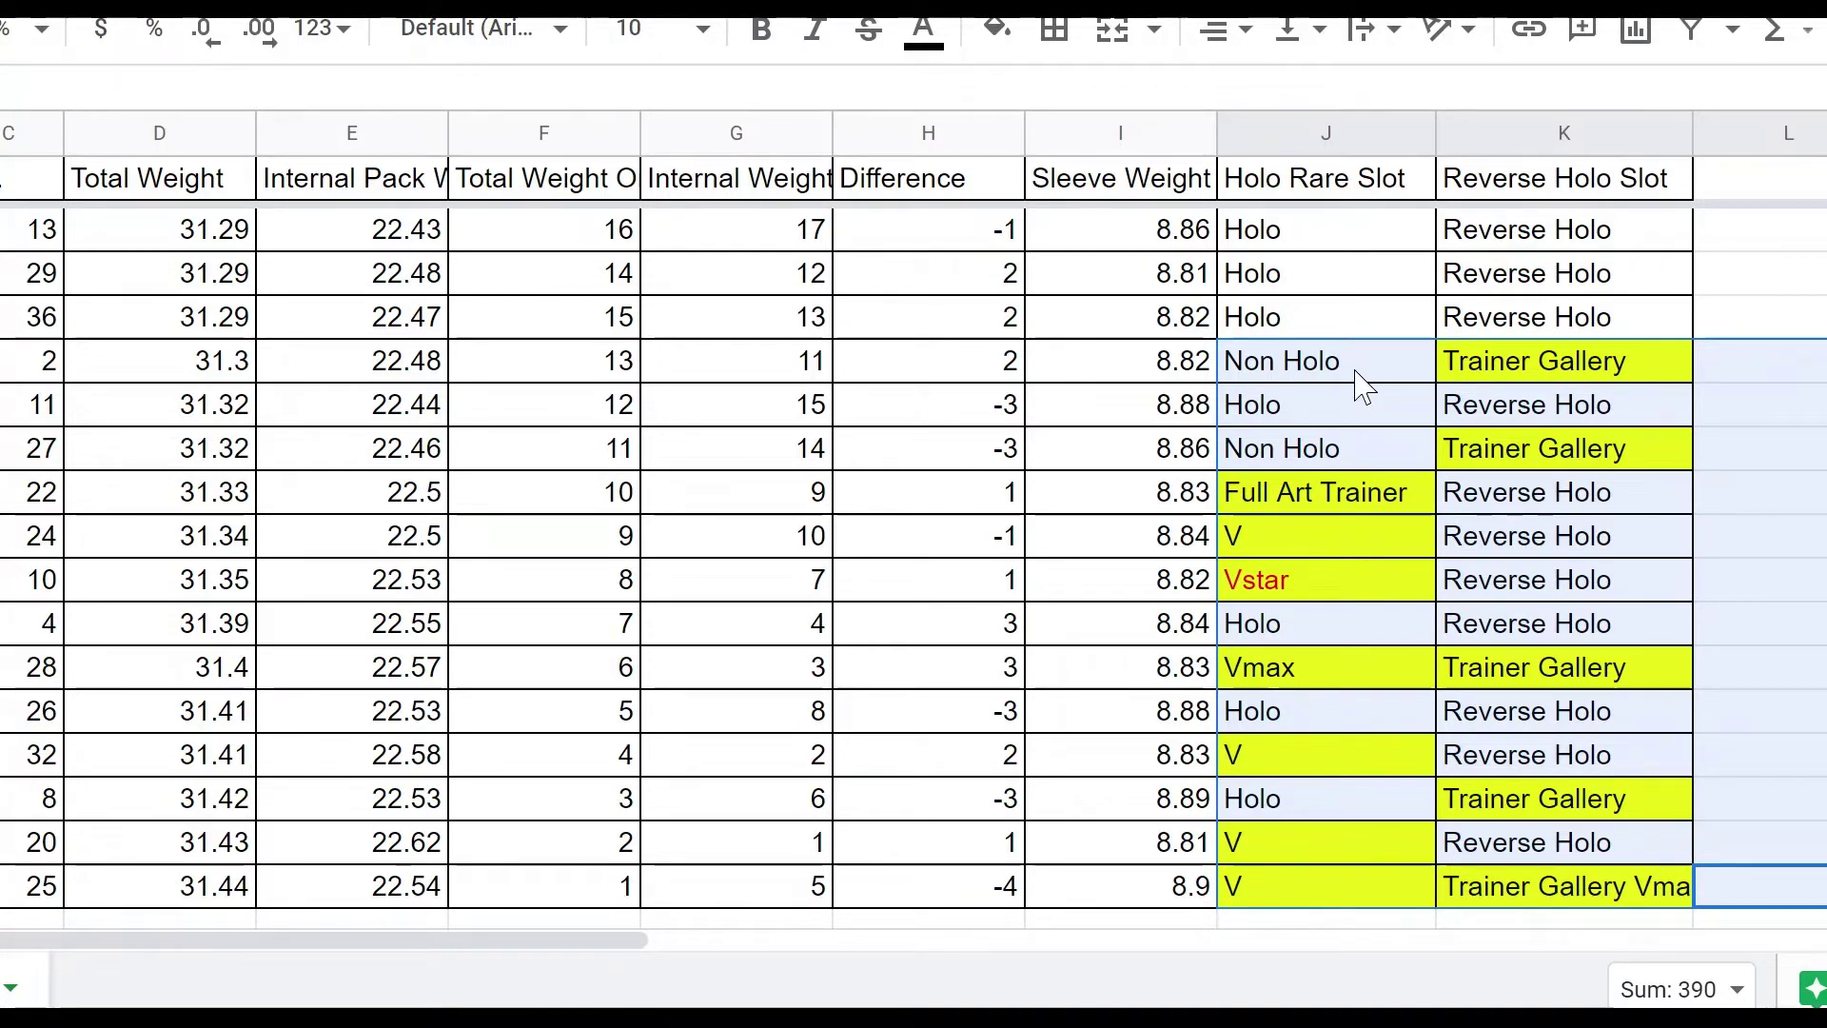
{"action": "left_click", "coordinate": [1370, 592]}
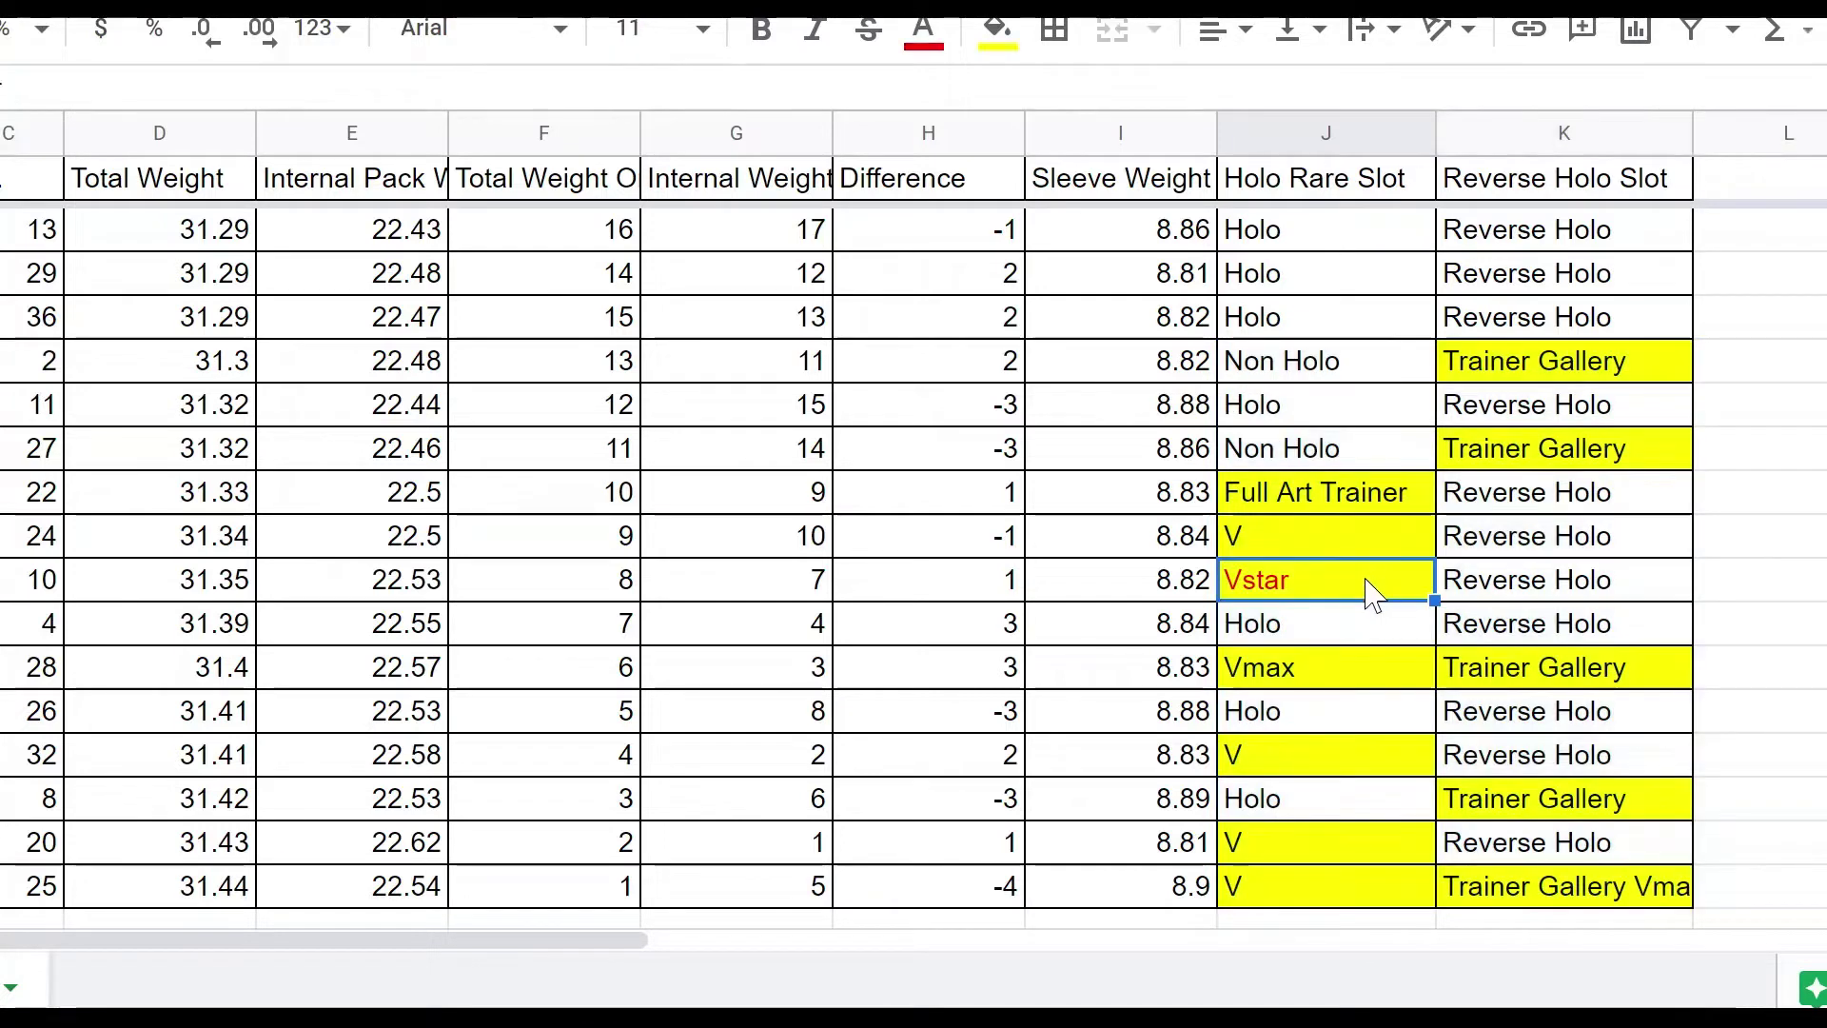
{"action": "left_click", "coordinate": [1360, 678]}
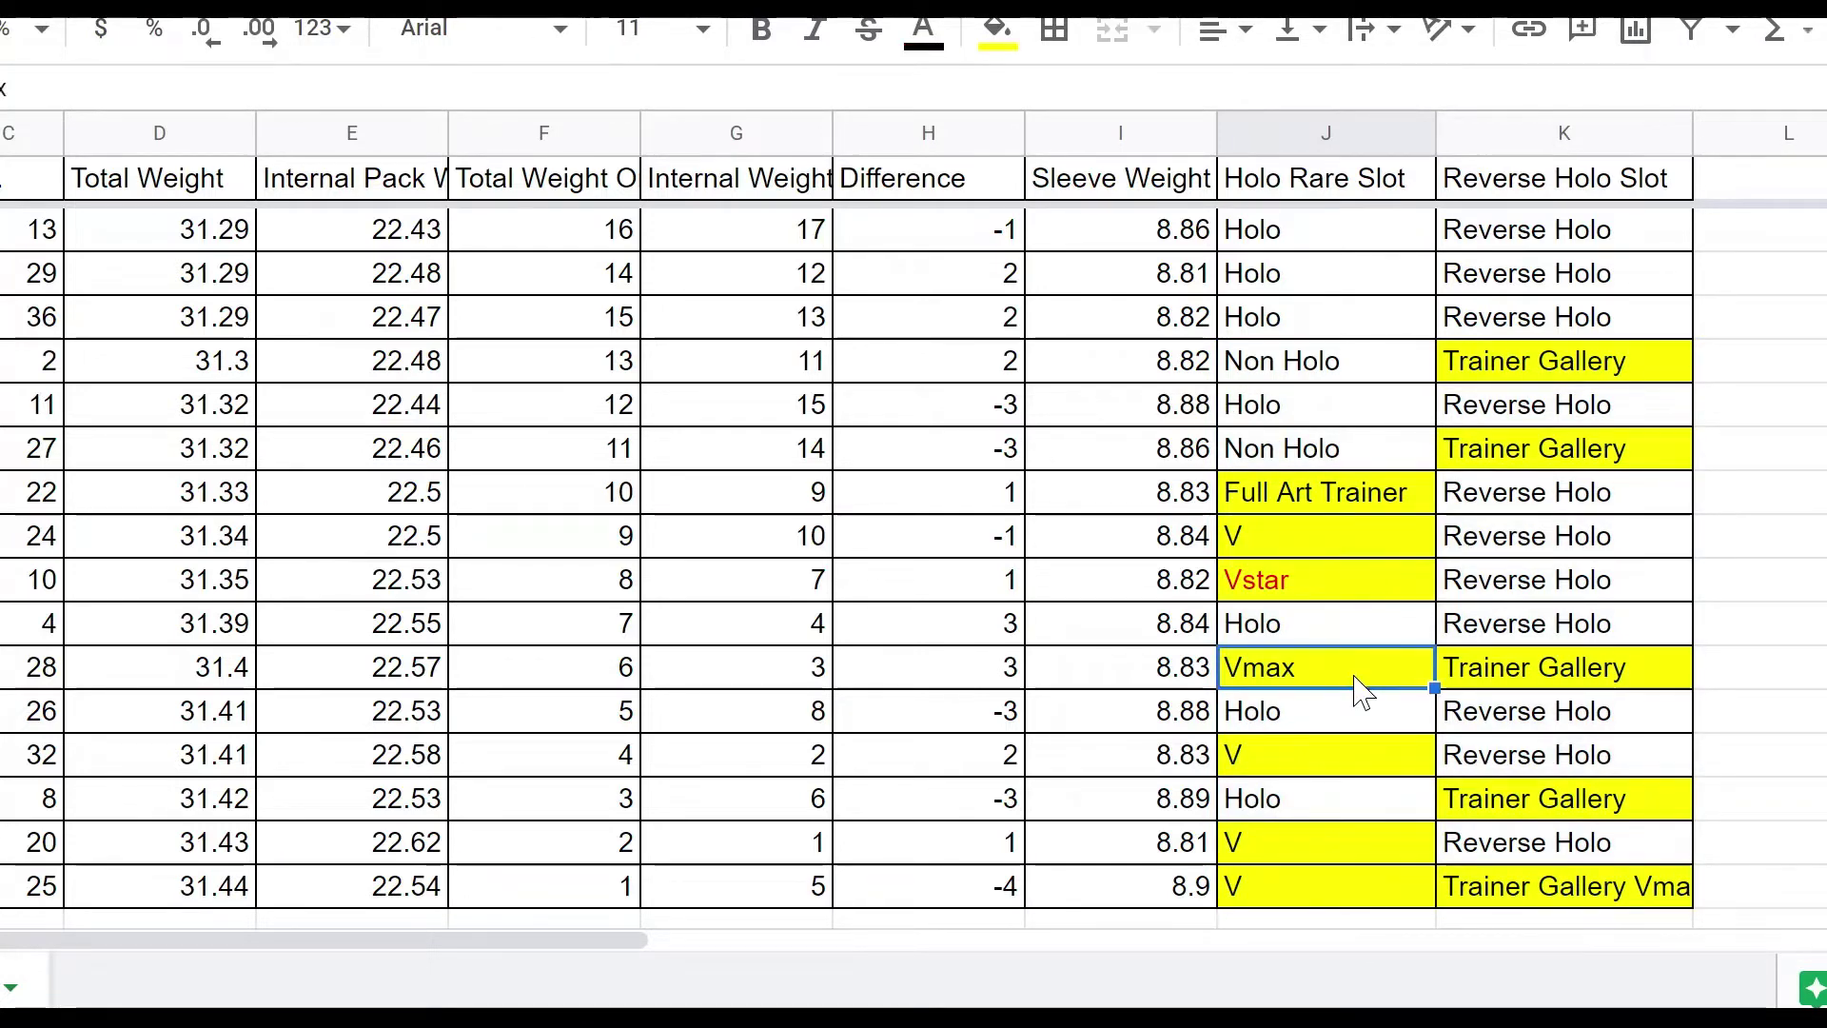
{"action": "left_click", "coordinate": [1523, 894]}
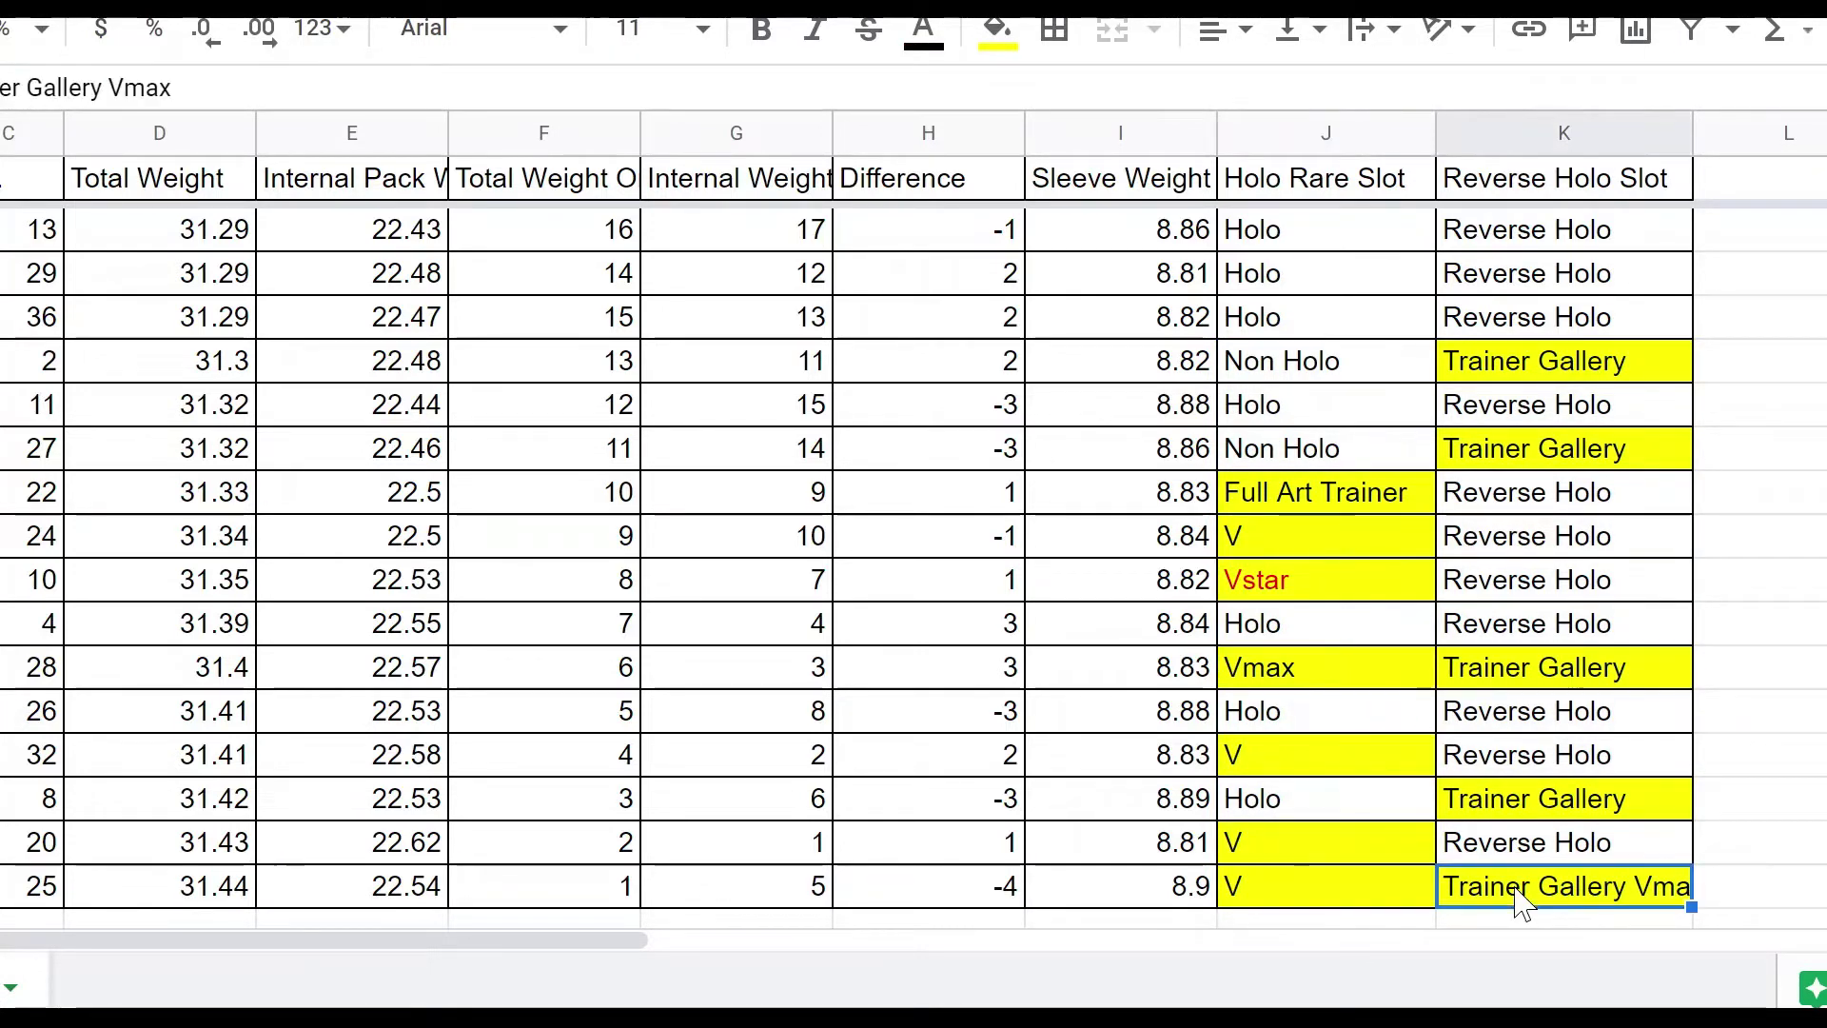
Step: Compare the heaviest packs' card slots, inspecting the Holo Rare Slot cells of packs 25, 10, 24 and 2 and down to the Vstar
{"action": "scroll", "coordinate": [1523, 899], "scroll_direction": "up", "scroll_amount": 2}
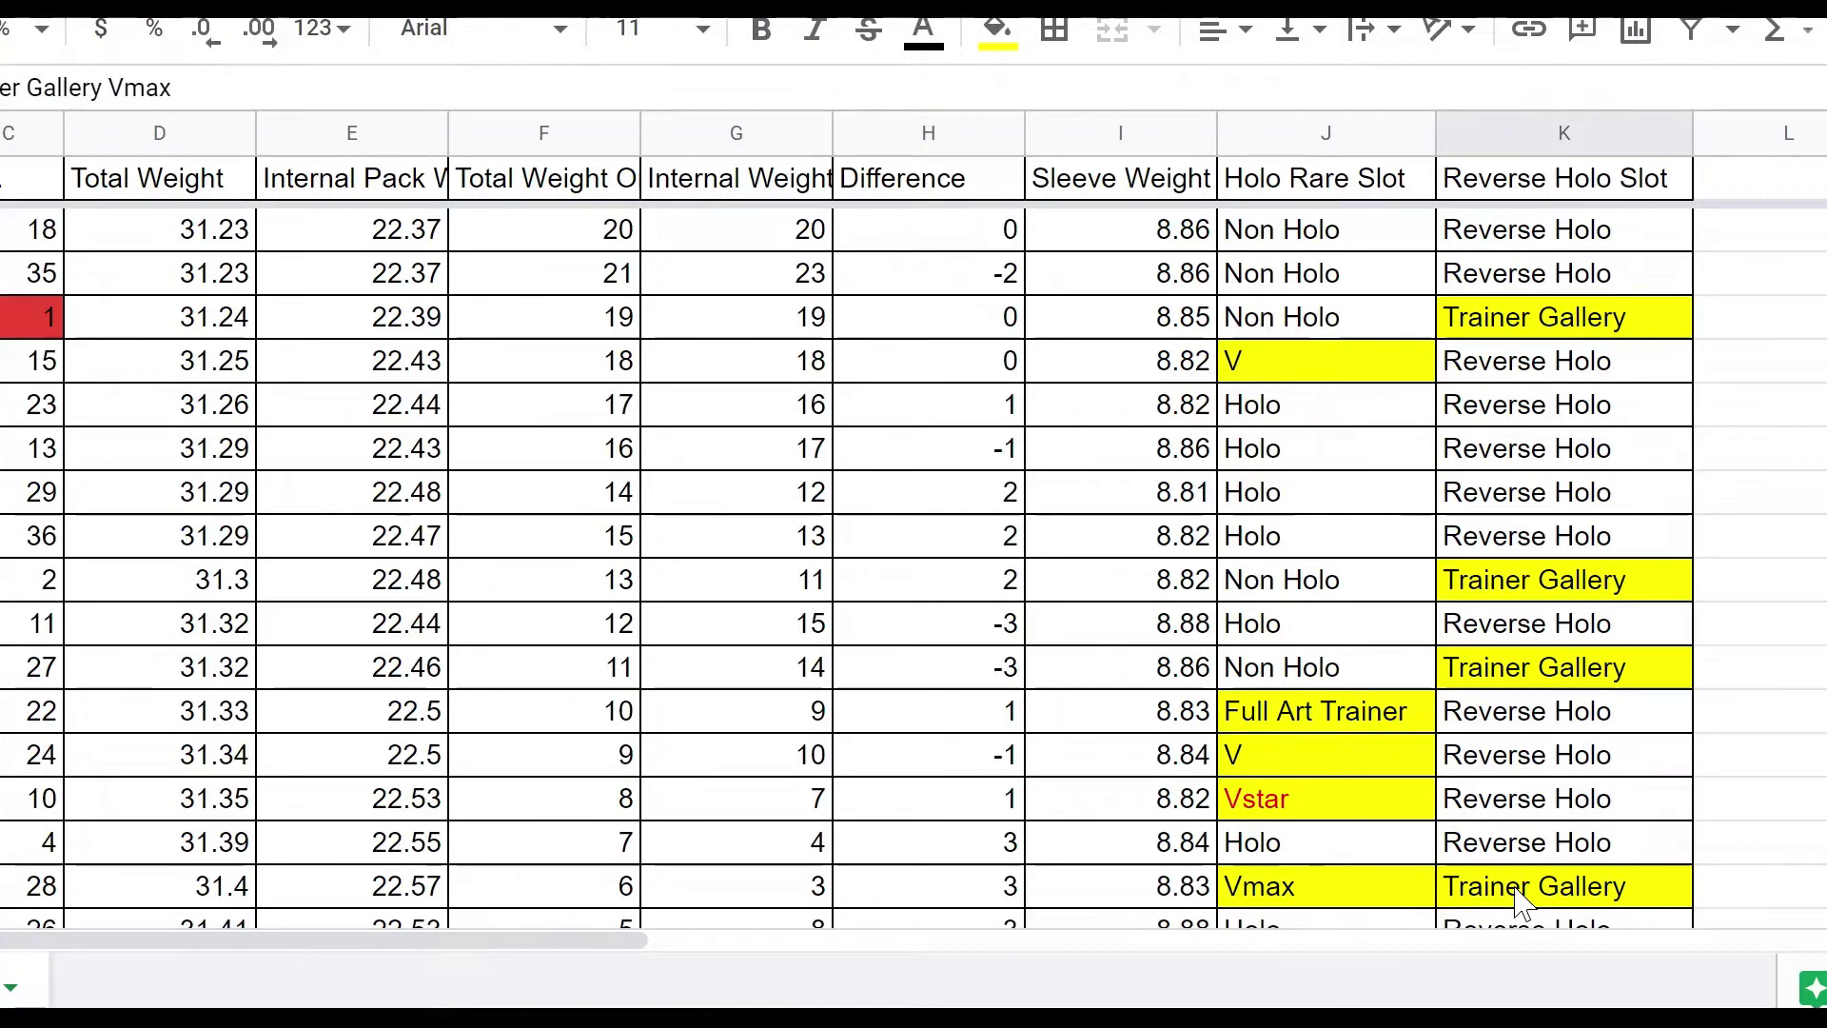
{"action": "scroll", "coordinate": [1446, 733], "scroll_direction": "down", "scroll_amount": 2}
{"action": "left_click", "coordinate": [1344, 899]}
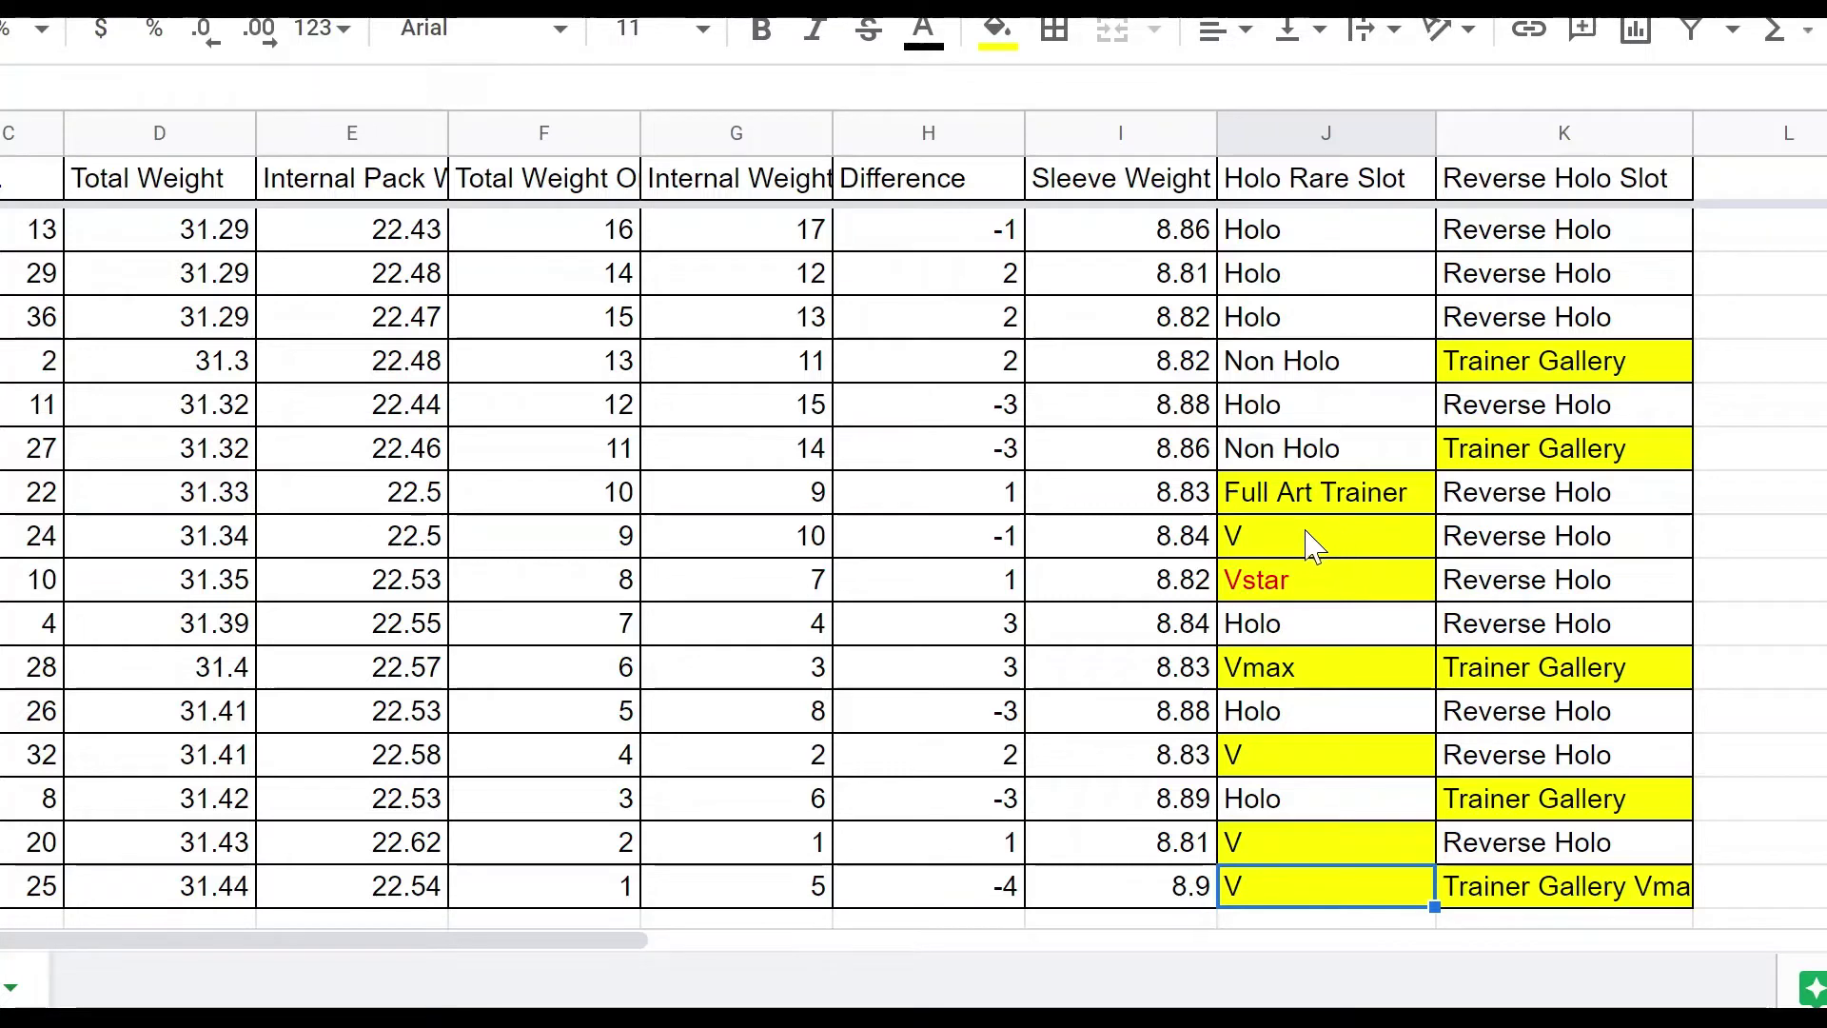
{"action": "left_click", "coordinate": [1311, 579]}
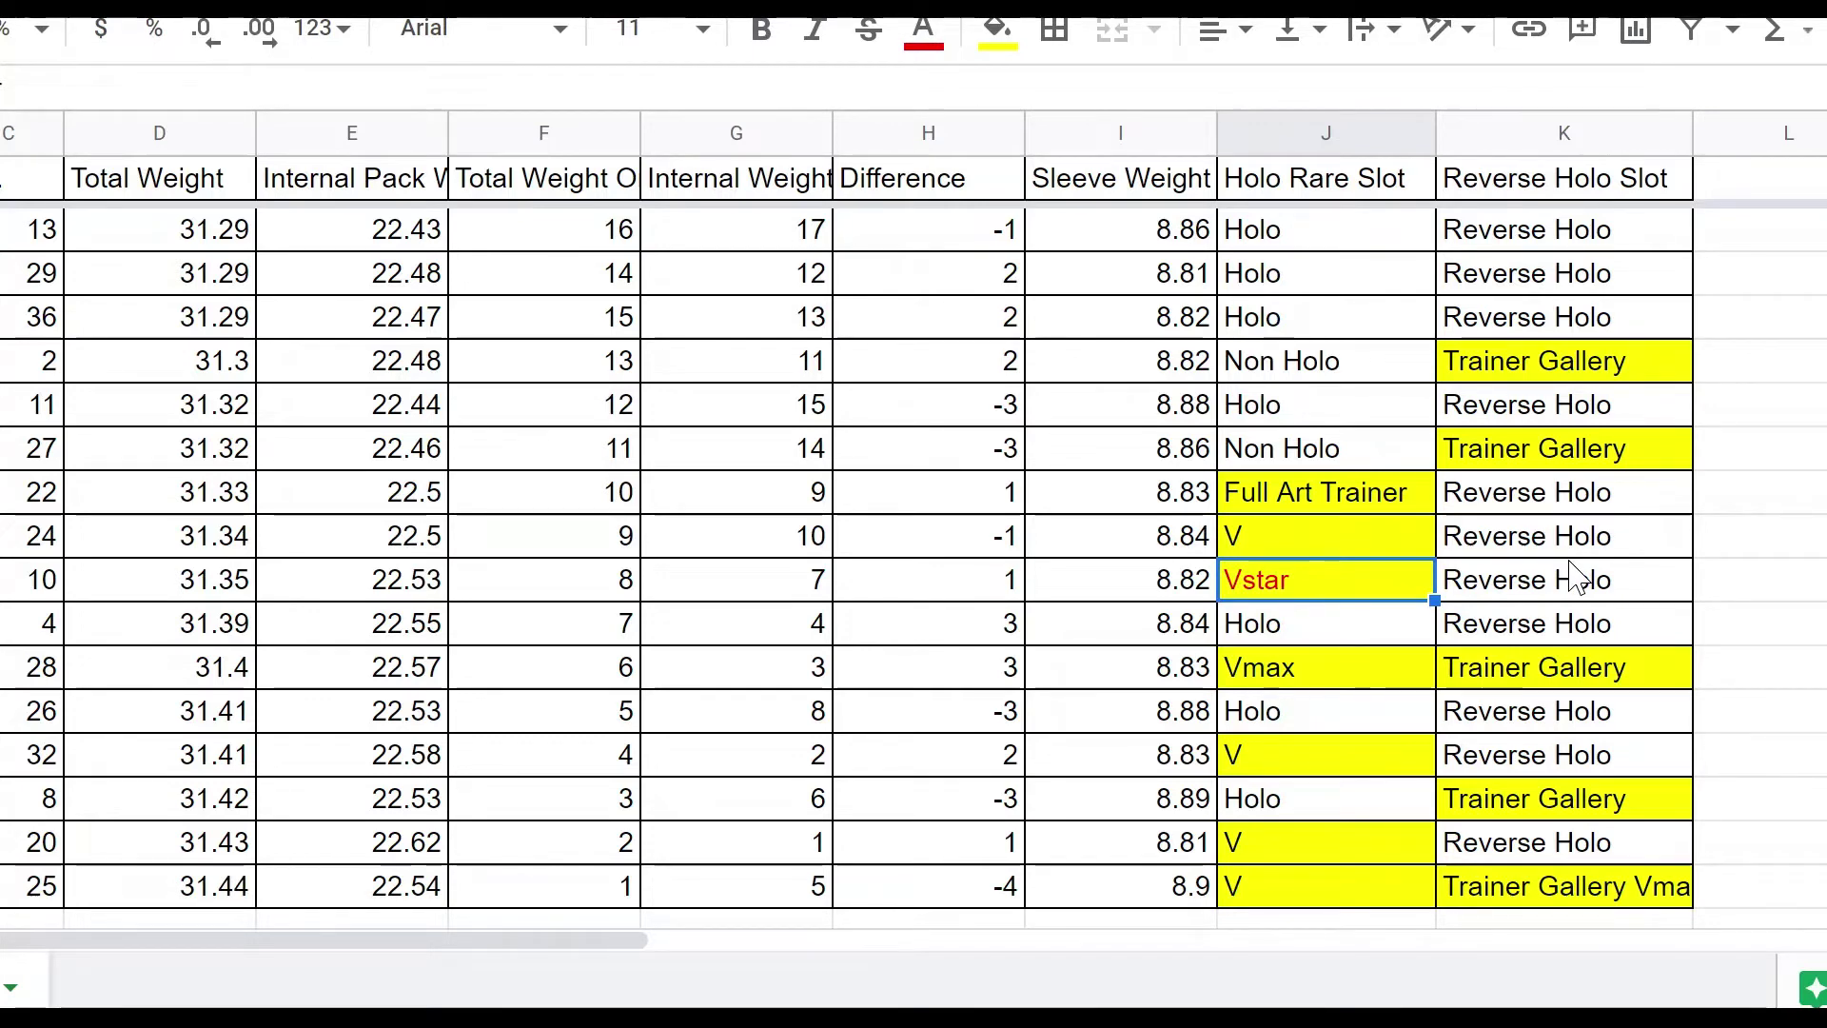
{"action": "left_click", "coordinate": [1351, 545]}
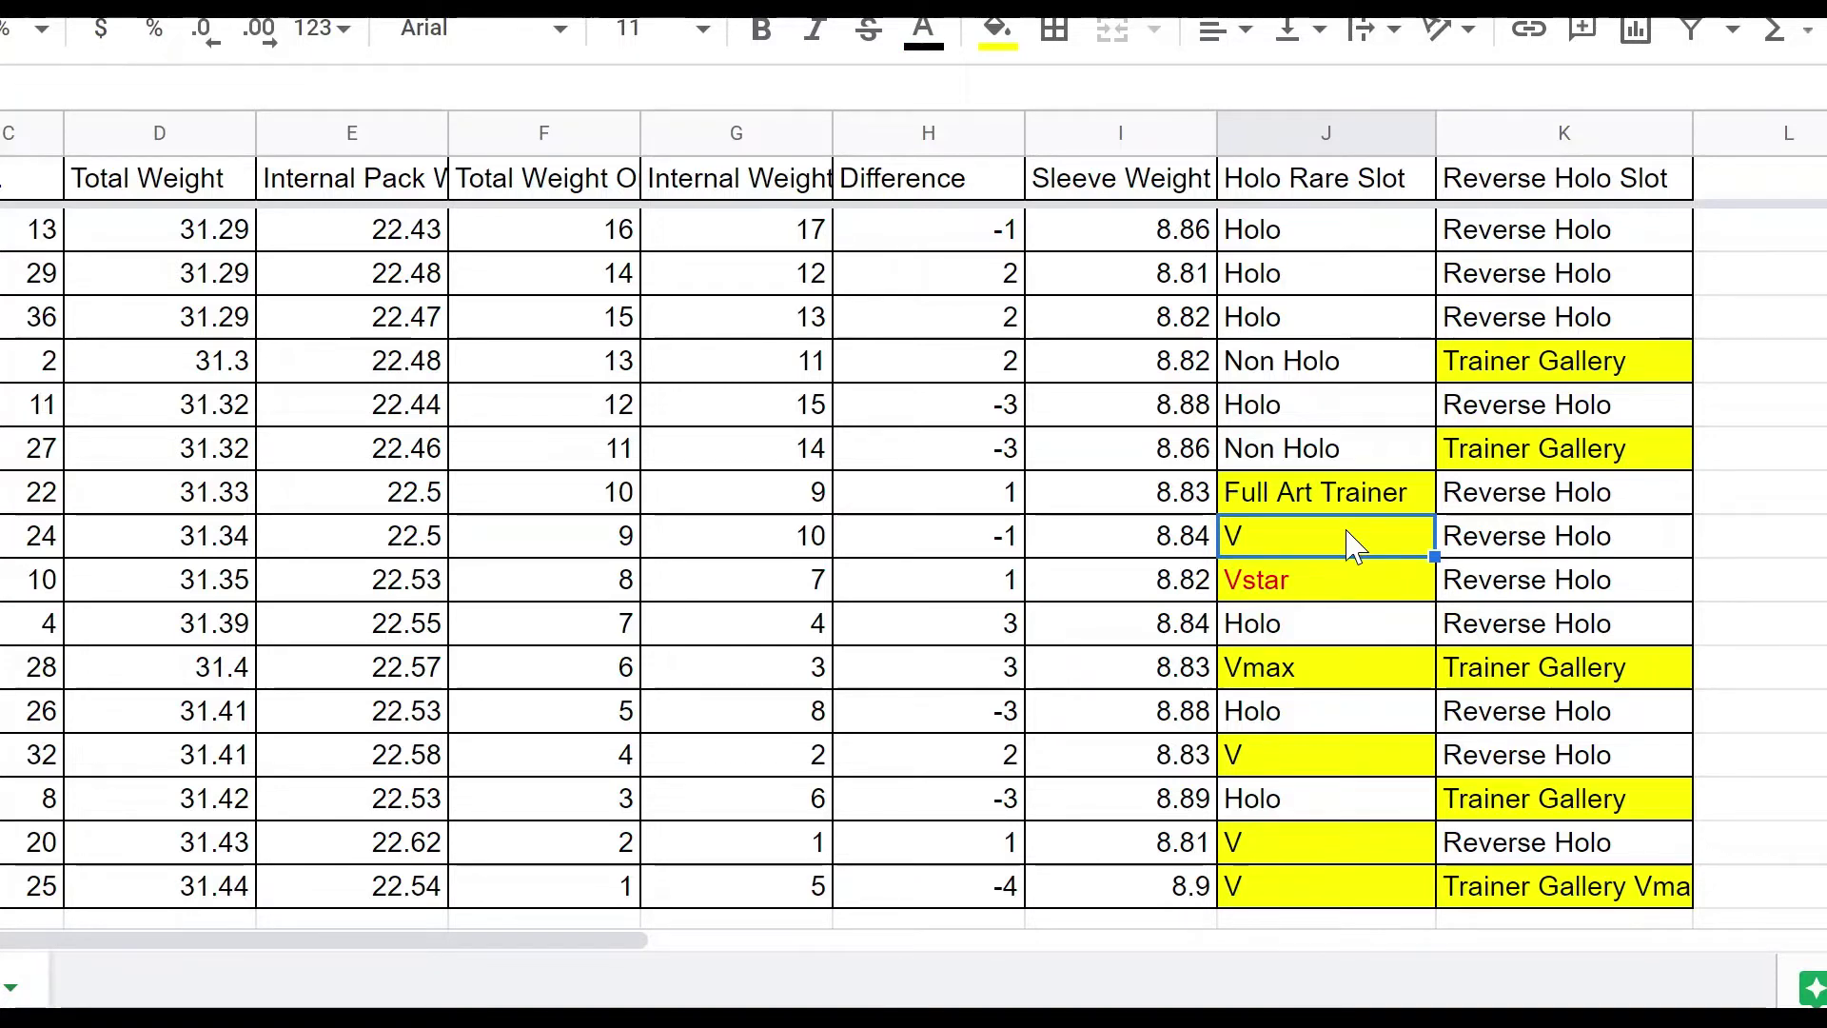
{"action": "left_click", "coordinate": [1359, 366]}
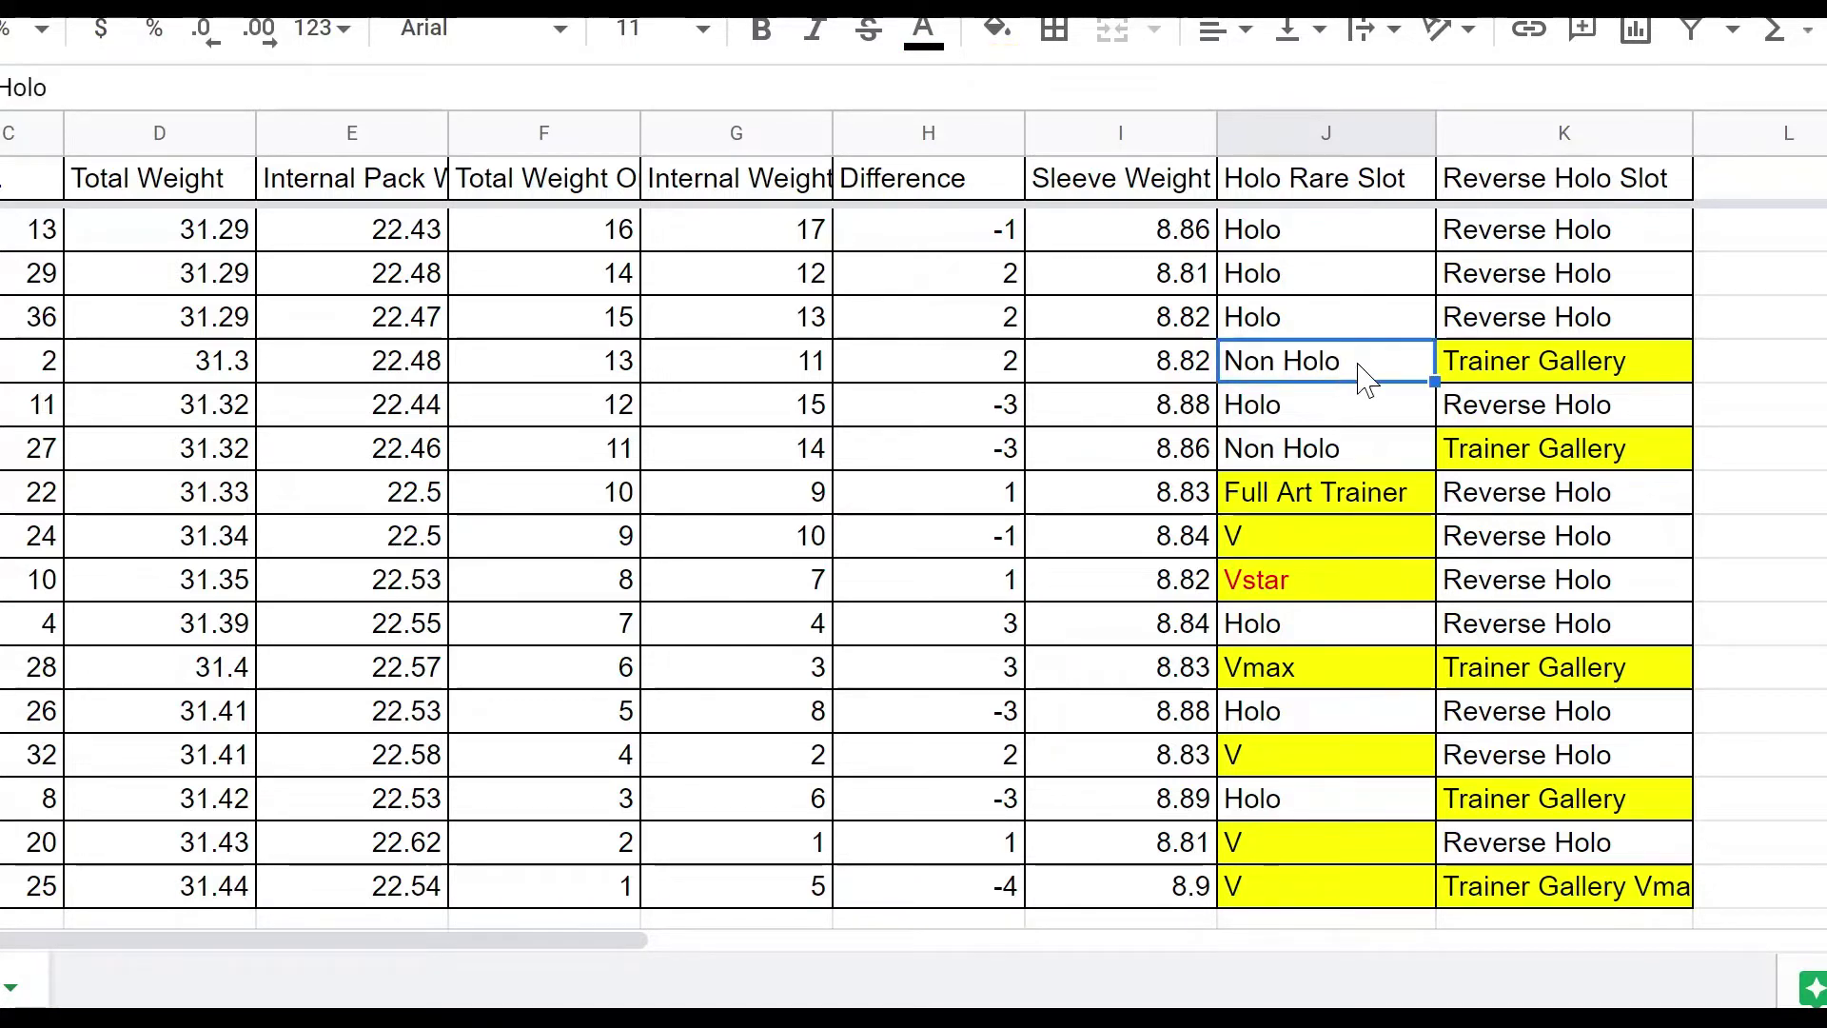
{"action": "key", "text": "Down"}
{"action": "key", "text": "Down"}
{"action": "key", "text": "Down"}
{"action": "key", "text": "Down"}
{"action": "key", "text": "Down"}
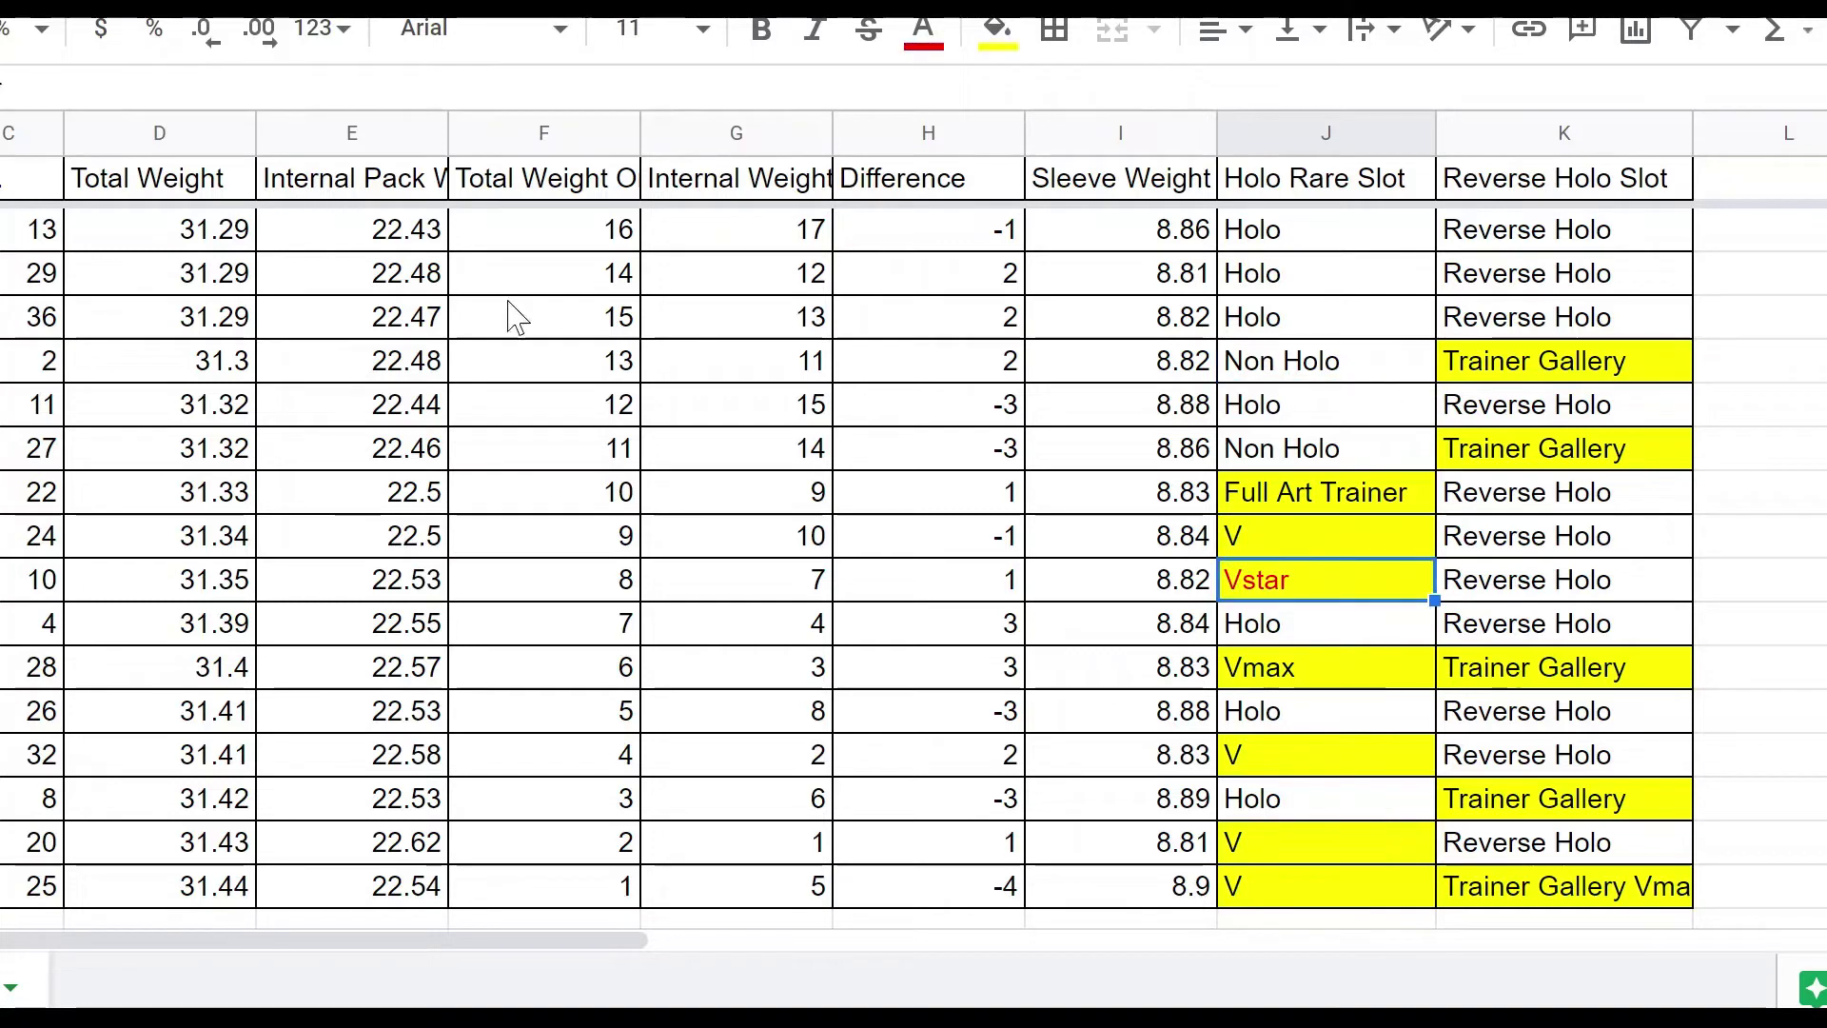
Step: Sort the sheet by the Internal Pack Weight column in ascending order
{"action": "left_click", "coordinate": [435, 190]}
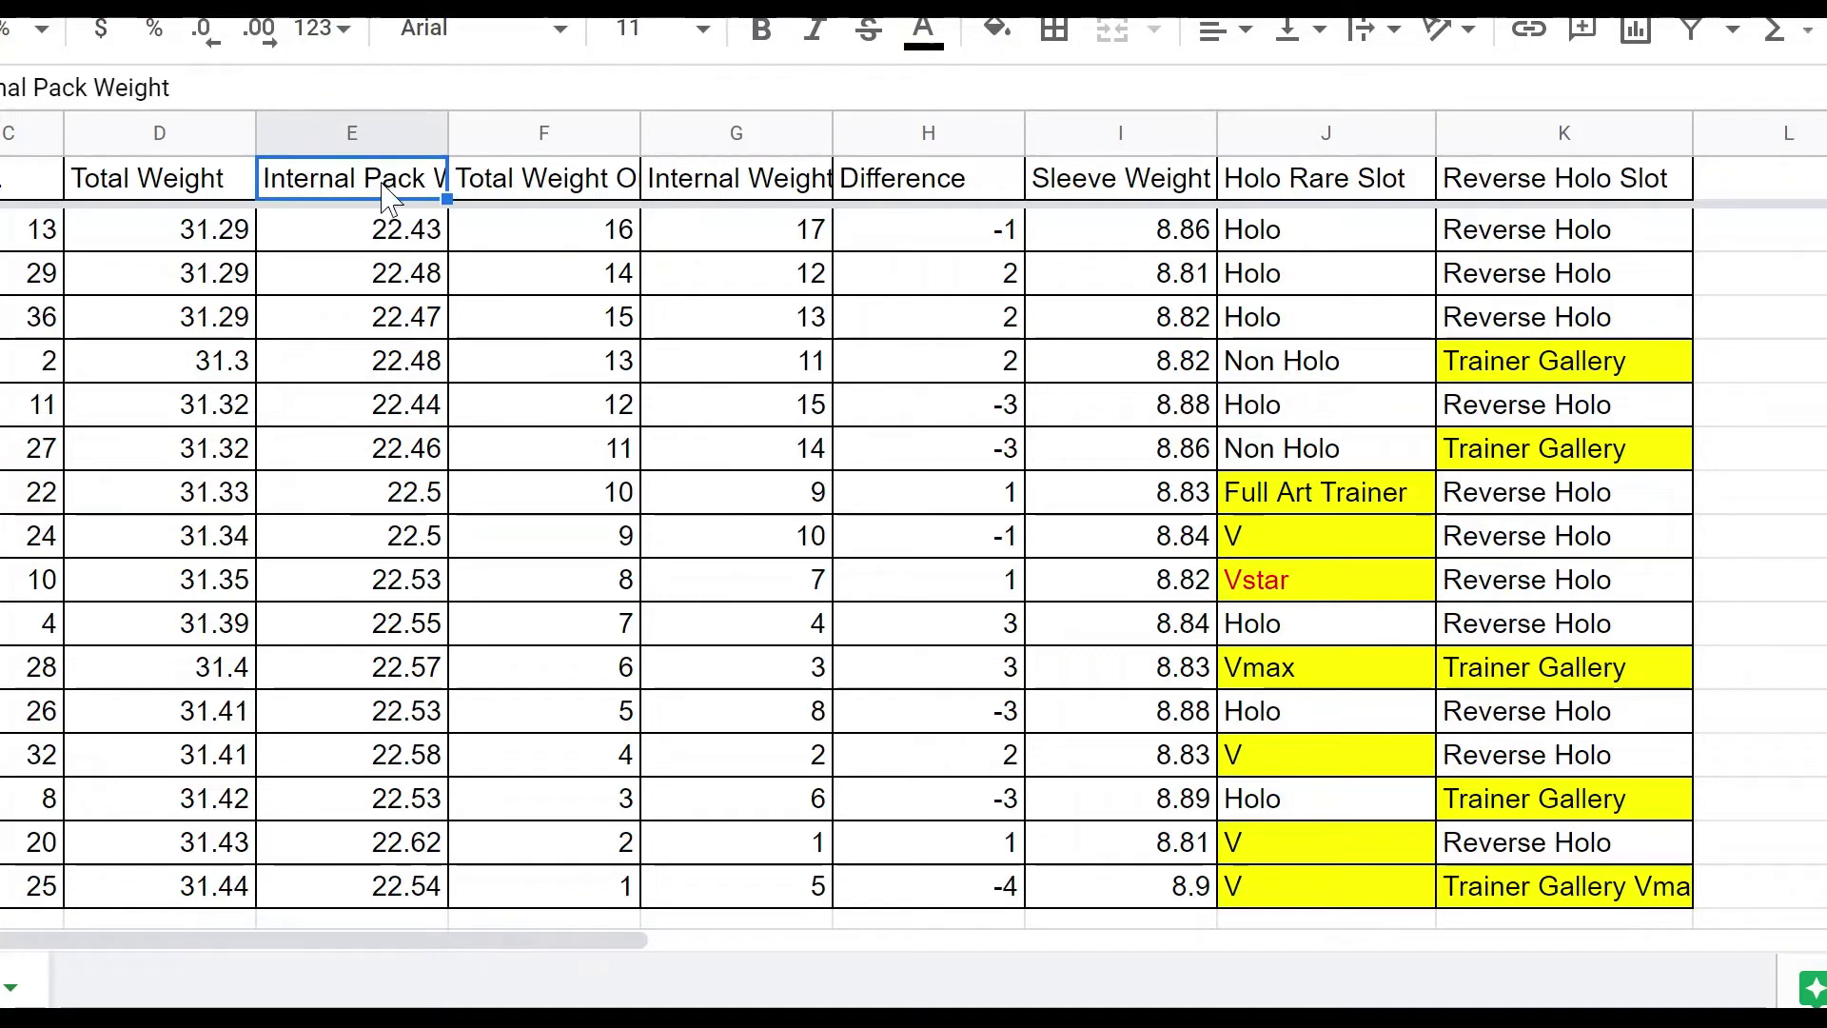
{"action": "left_click", "coordinate": [420, 135]}
{"action": "right_click", "coordinate": [420, 135]}
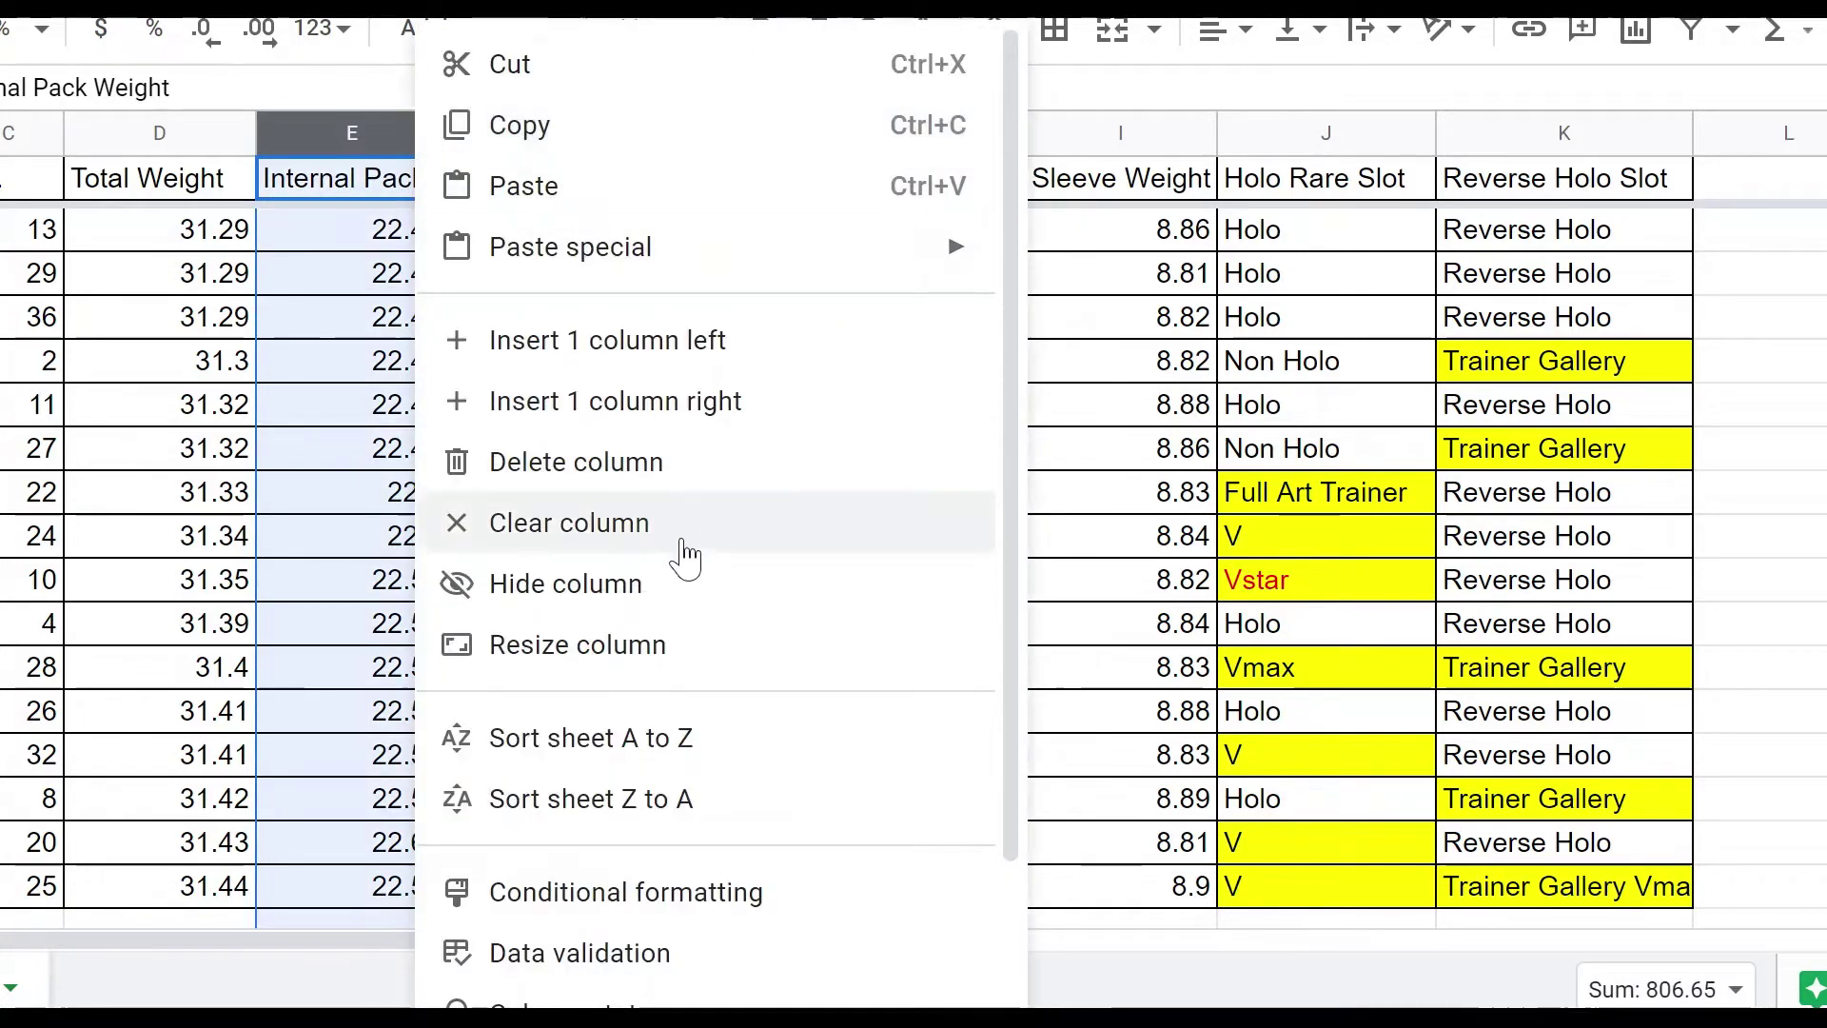
{"action": "left_click", "coordinate": [666, 738]}
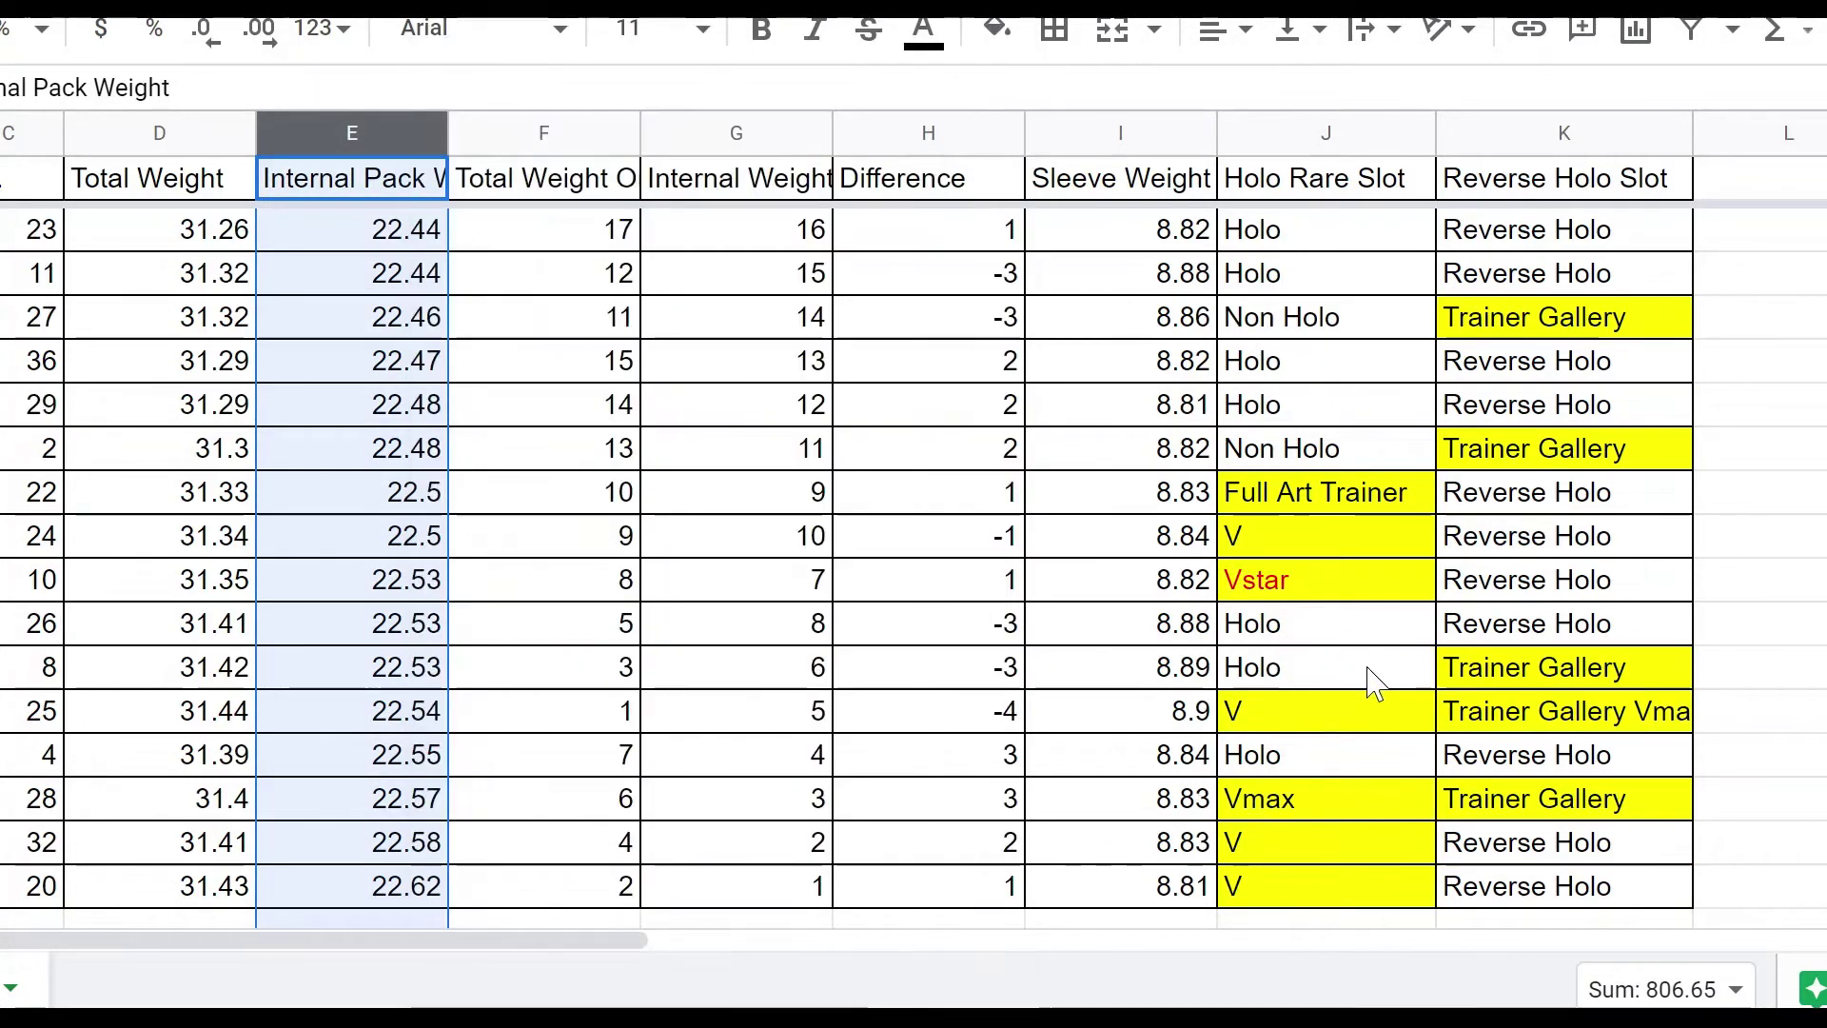
Step: Review the rows by internal weight and select the Holo Rare and Reverse Holo slots from pack 27 down to pack 20
{"action": "scroll", "coordinate": [1755, 624], "scroll_direction": "up", "scroll_amount": 3}
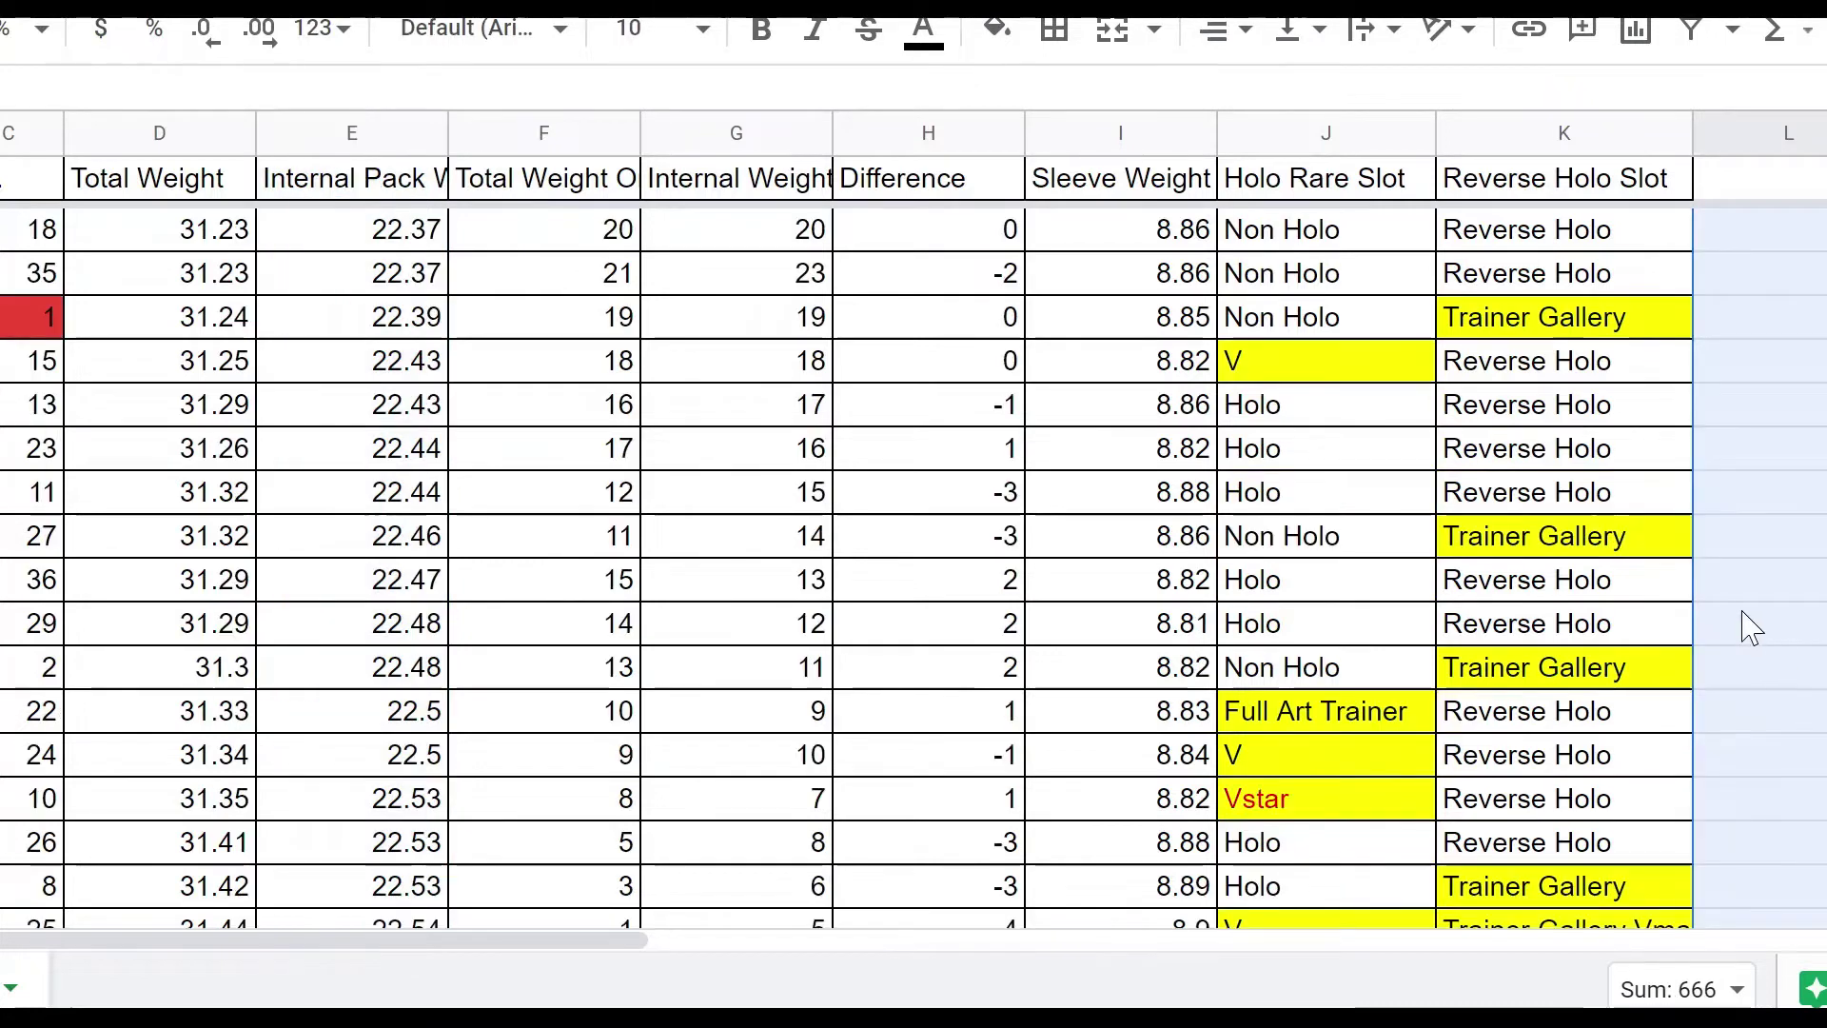
{"action": "left_click", "coordinate": [1787, 544]}
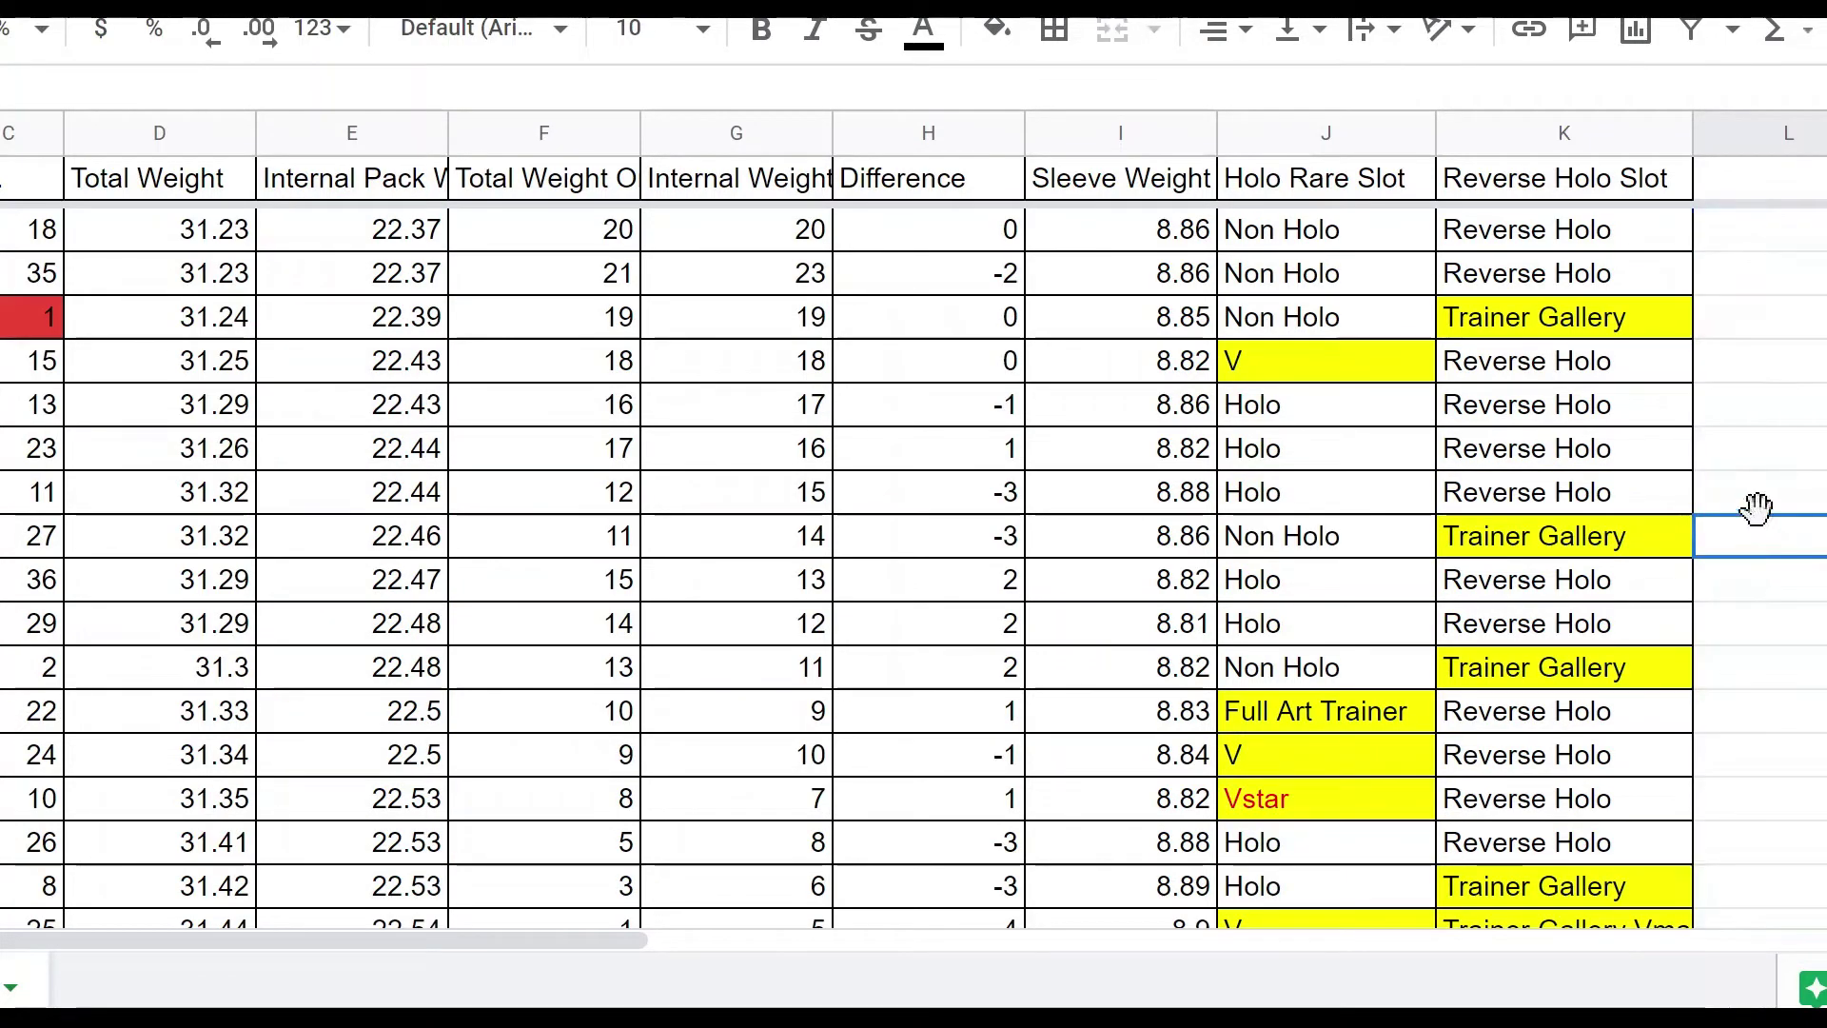
{"action": "left_click", "coordinate": [1766, 504]}
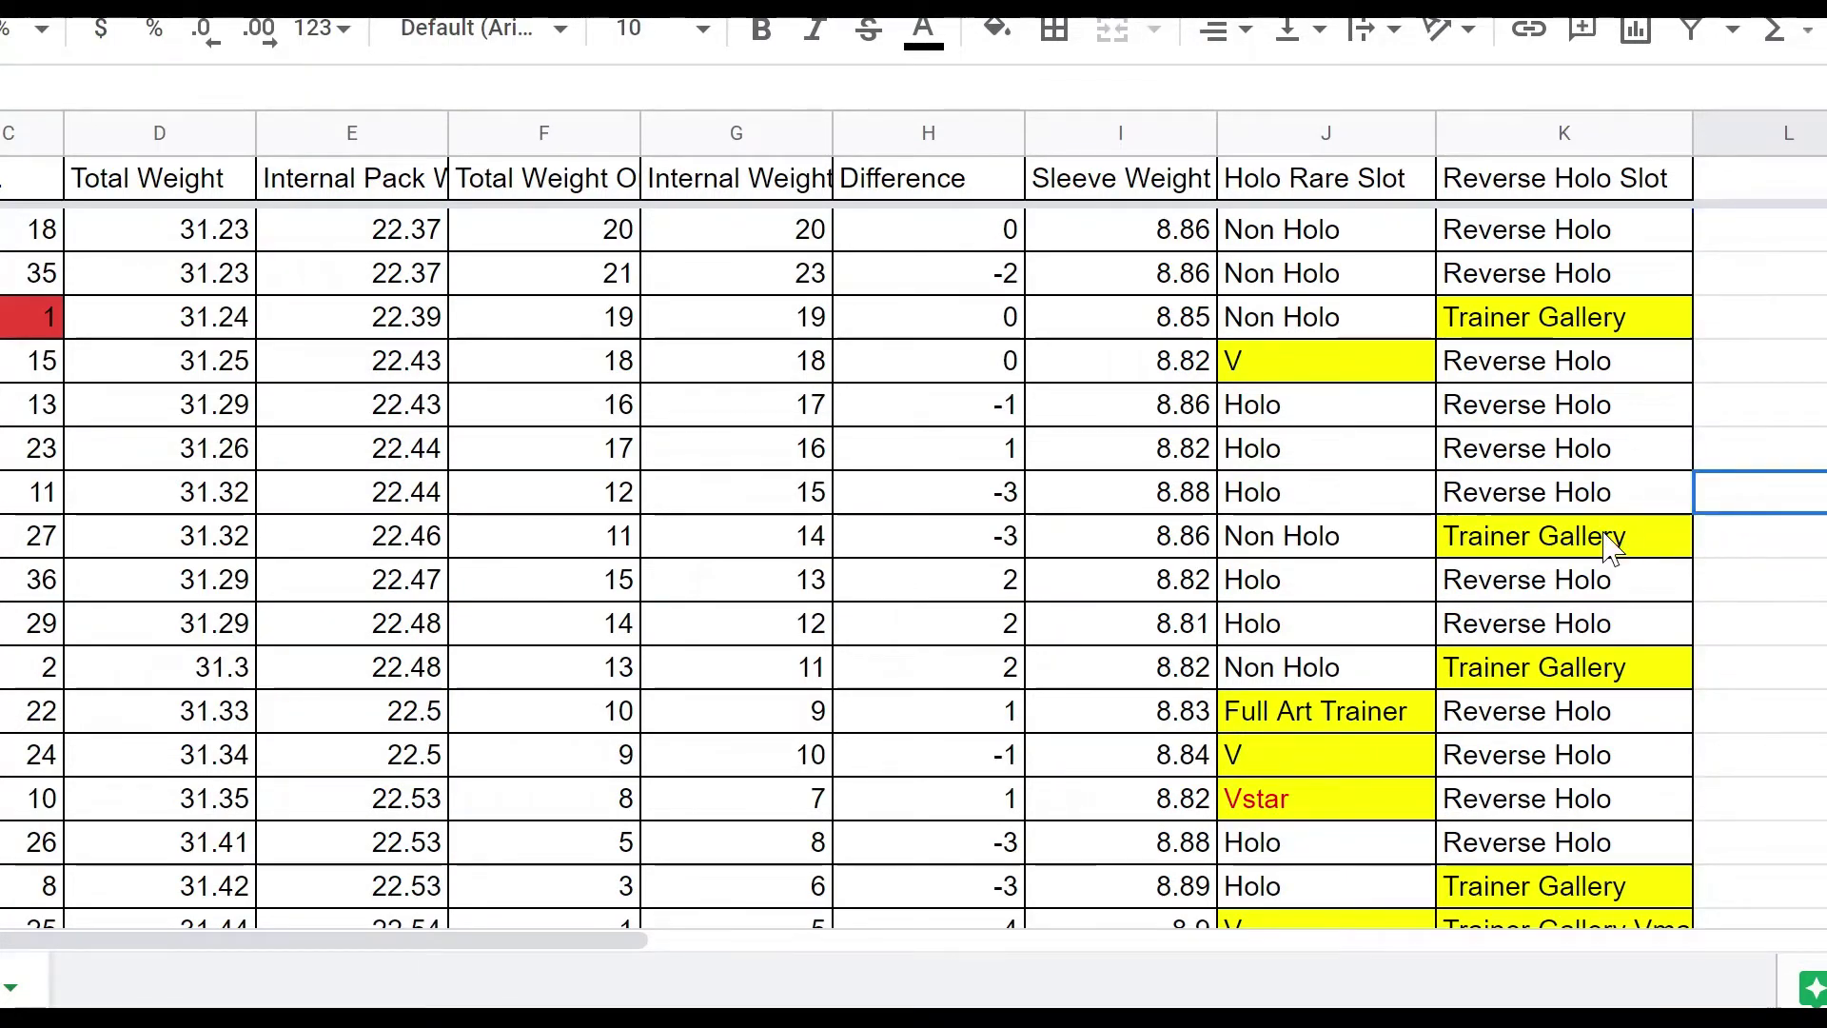
{"action": "scroll", "coordinate": [1599, 476], "scroll_direction": "down", "scroll_amount": 3}
{"action": "left_click_drag", "start_coordinate": [1580, 319], "coordinate": [1346, 892]}
{"action": "scroll", "coordinate": [1572, 804], "scroll_direction": "up", "scroll_amount": 5}
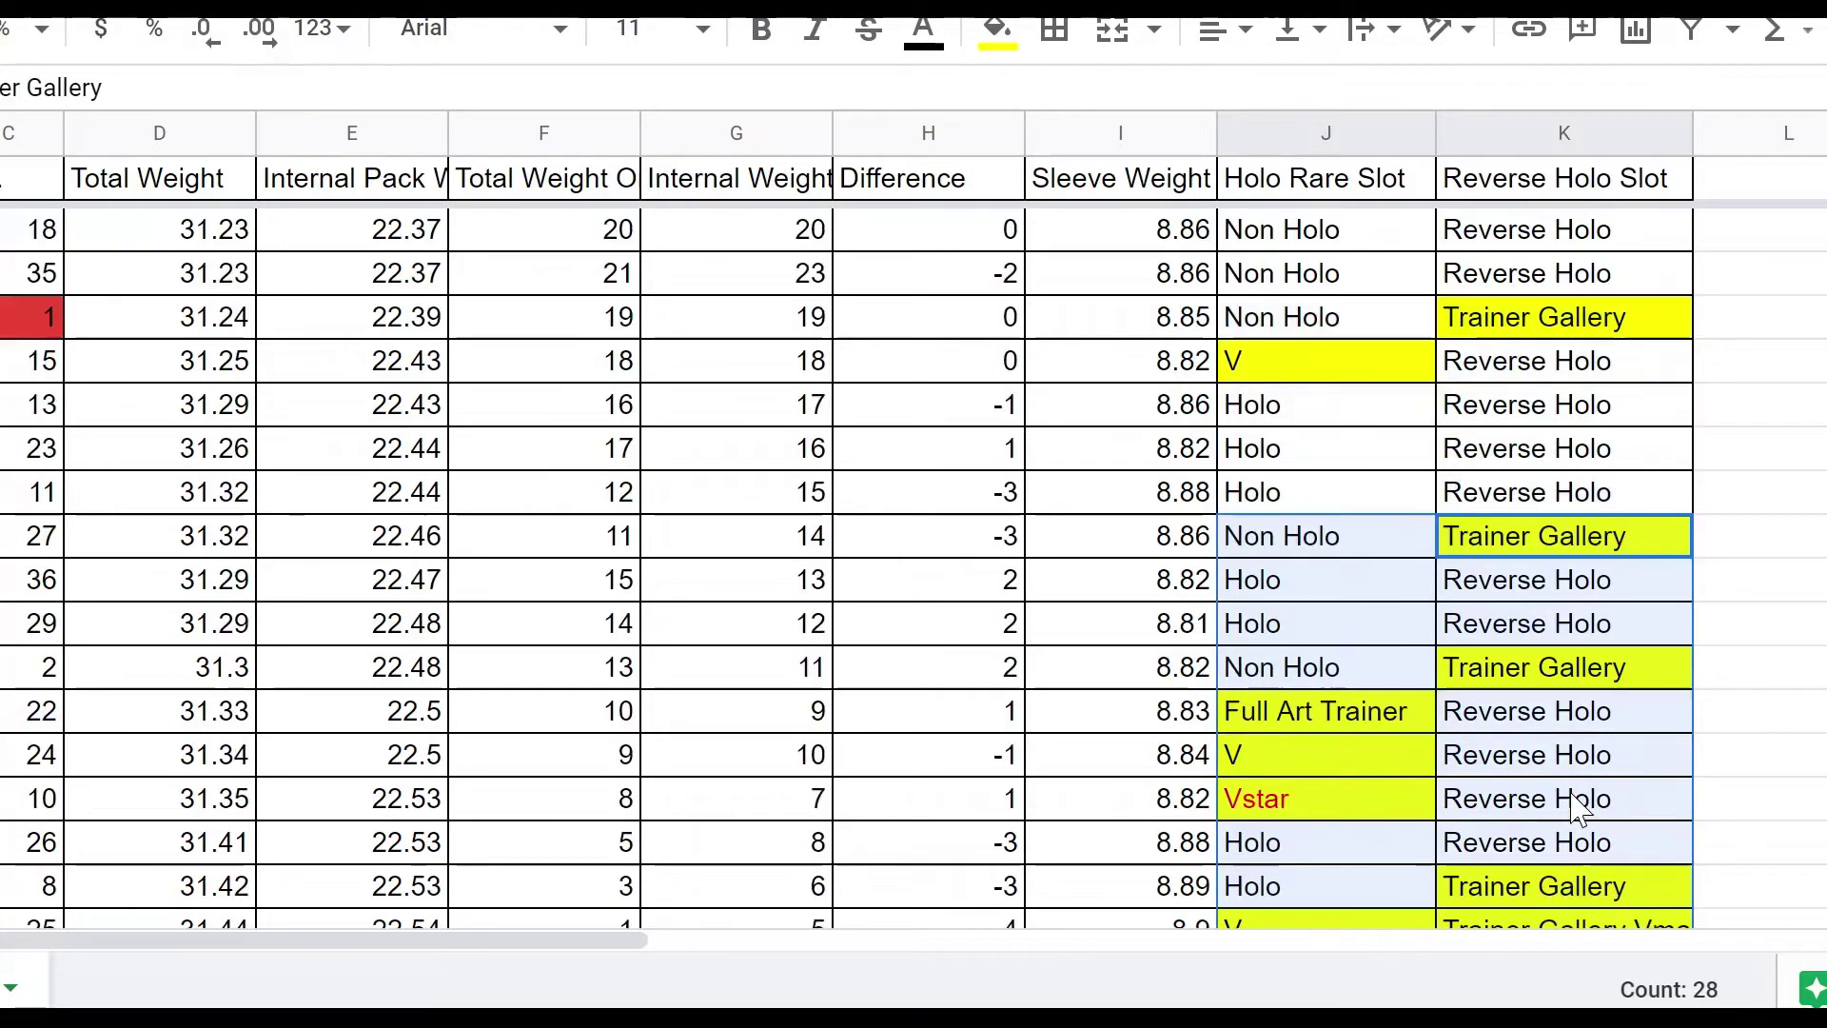
{"action": "scroll", "coordinate": [1575, 807], "scroll_direction": "down", "scroll_amount": 5}
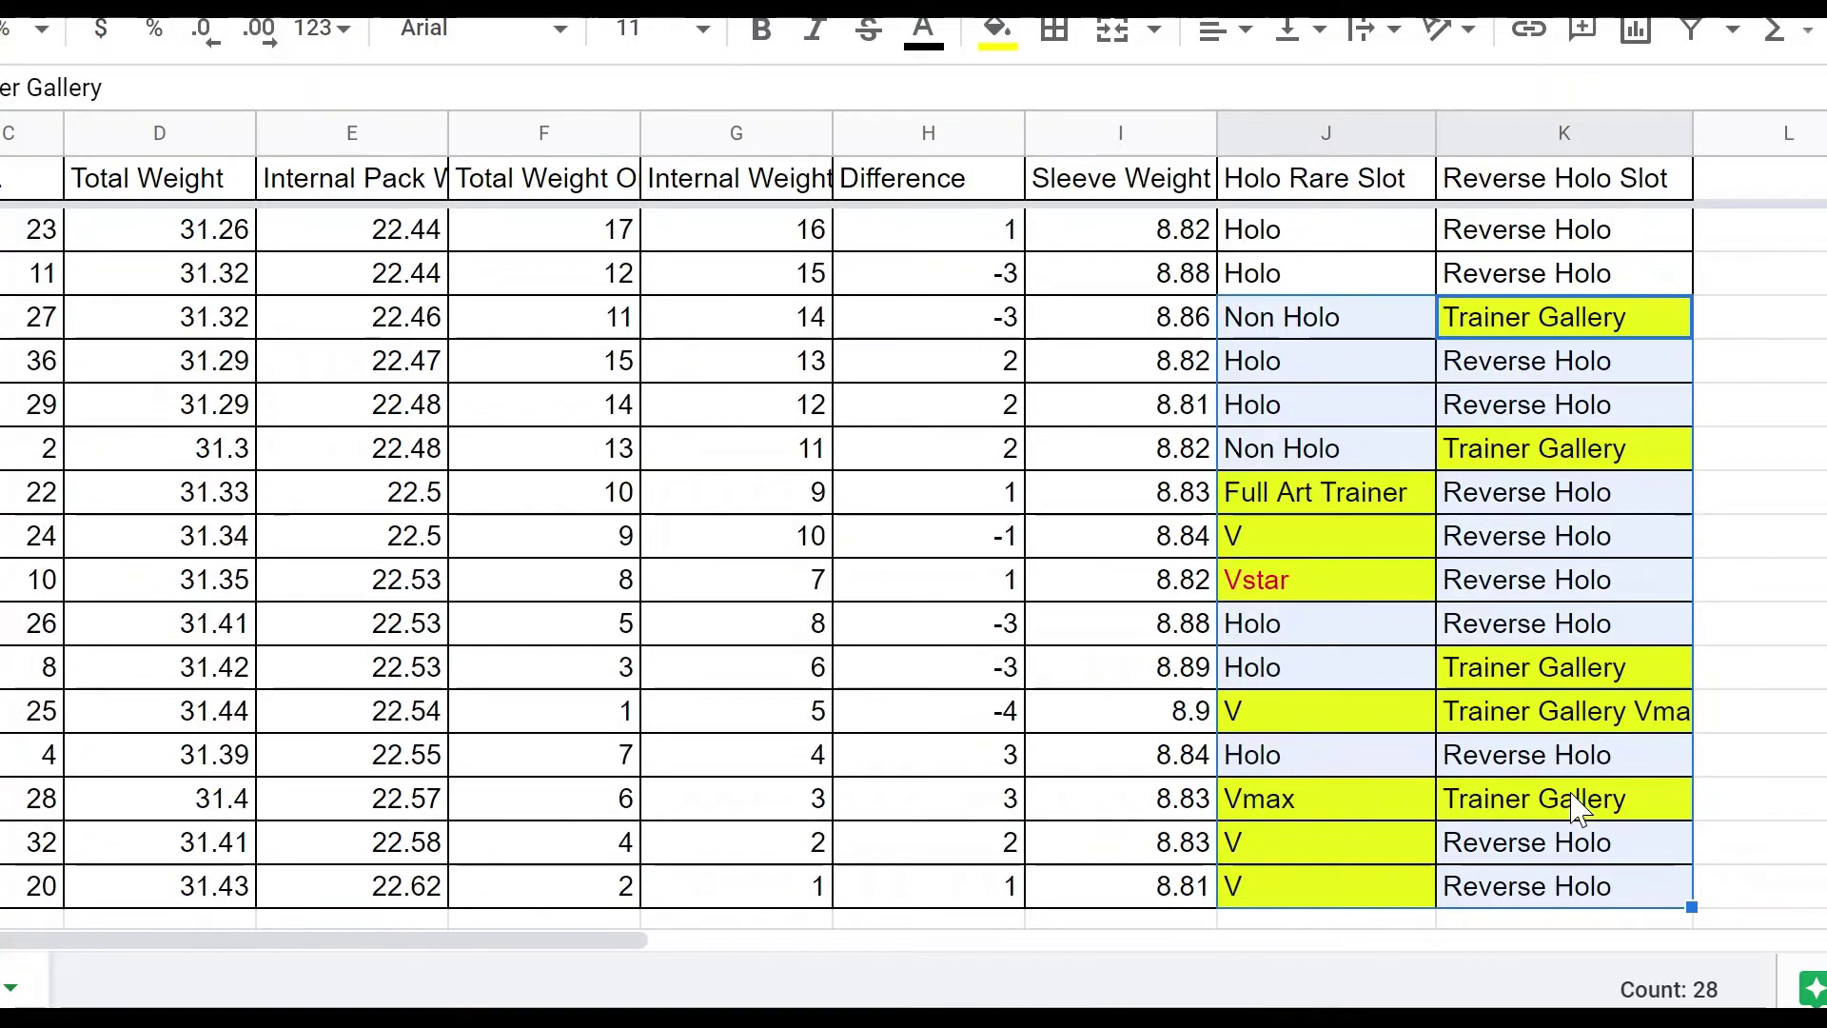